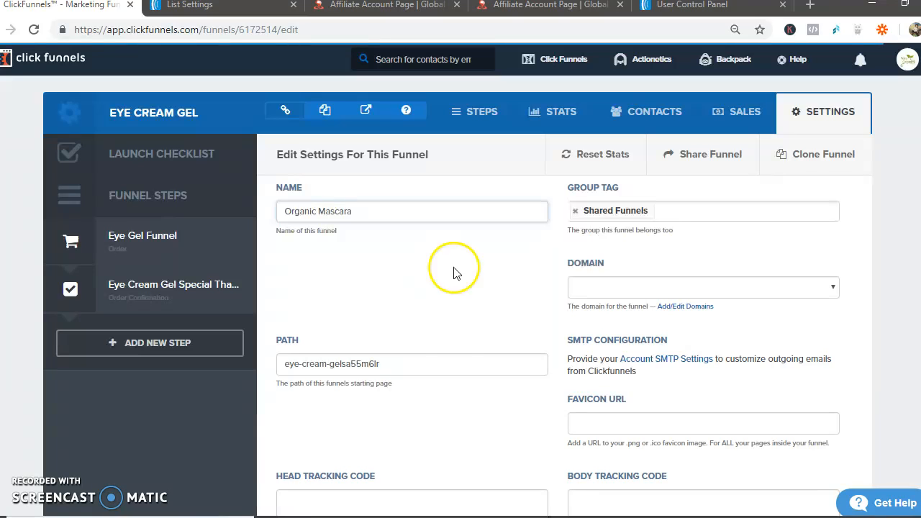
- Set the funnel's path to organic-mascara and its domain to petraorganics.net, then save the funnel settings
{"action": "left_click_drag", "start_coordinate": [394, 363], "coordinate": [253, 364]}
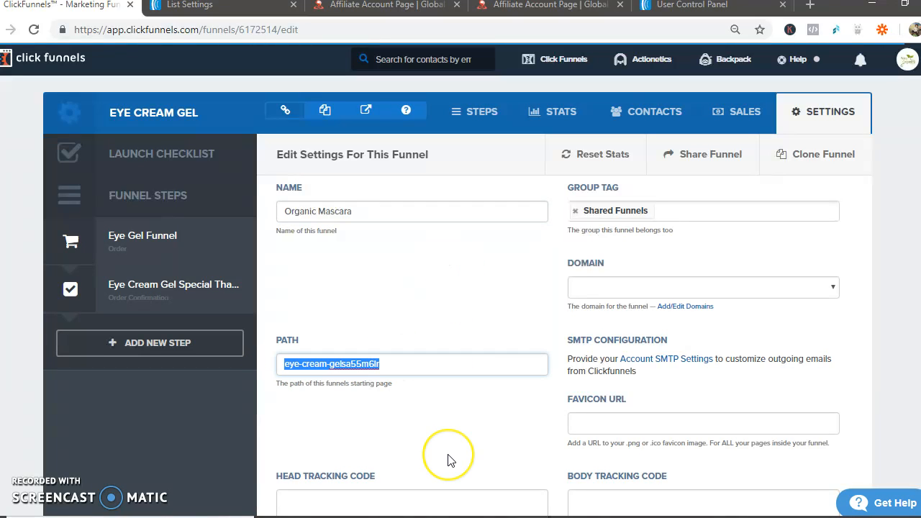
{"action": "type", "text": "organic-mascara"}
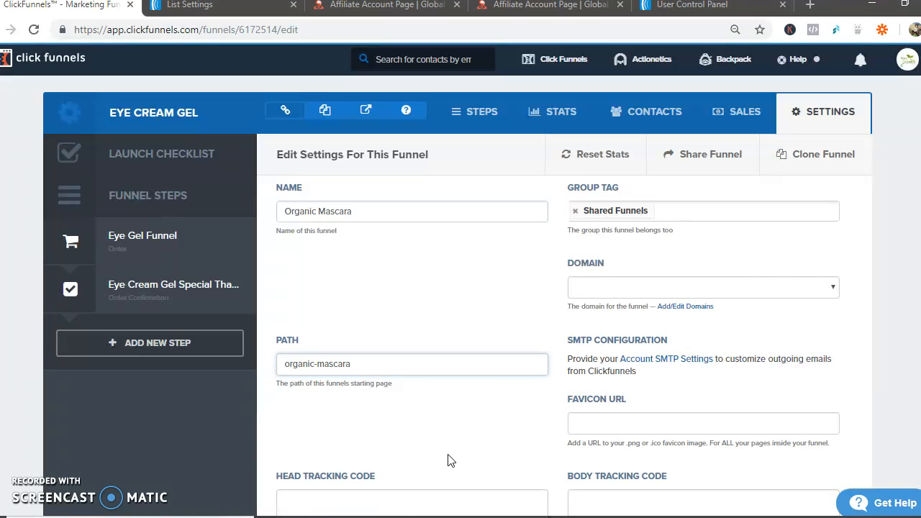
{"action": "left_click", "coordinate": [765, 292]}
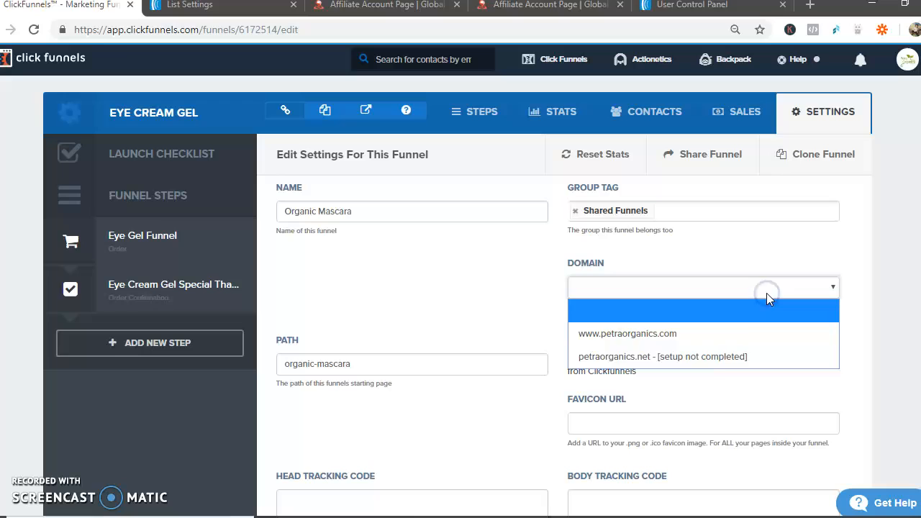
{"action": "left_click", "coordinate": [698, 356]}
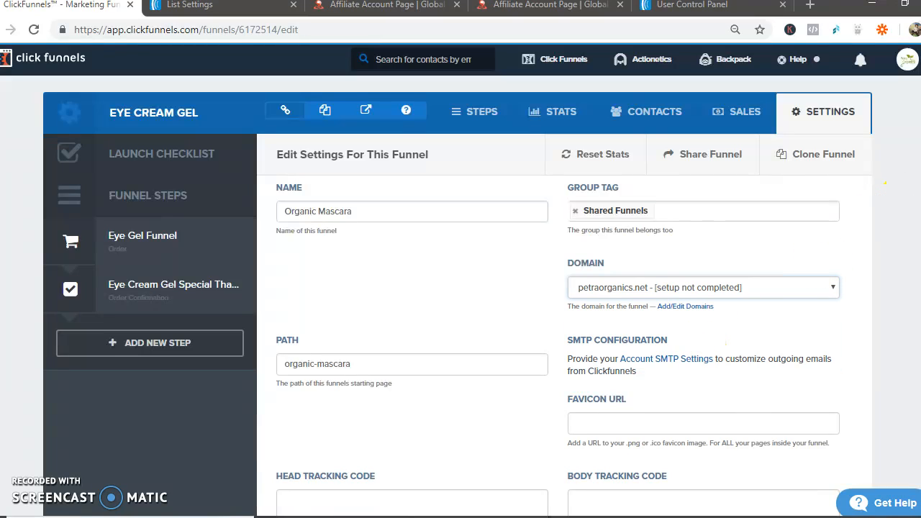
{"action": "scroll", "coordinate": [561, 288], "scroll_direction": "down", "scroll_amount": 20}
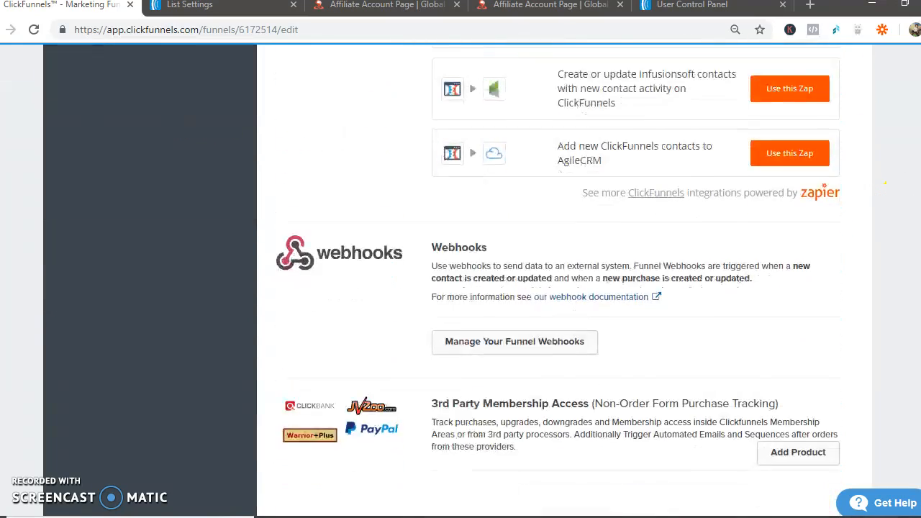
{"action": "scroll", "coordinate": [712, 504], "scroll_direction": "down", "scroll_amount": 2}
{"action": "left_click", "coordinate": [712, 444]}
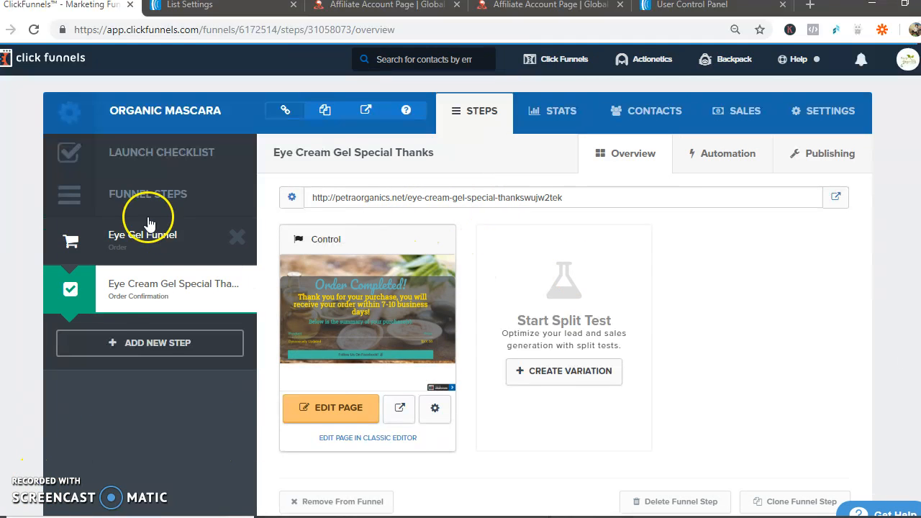
{"action": "left_click", "coordinate": [820, 128]}
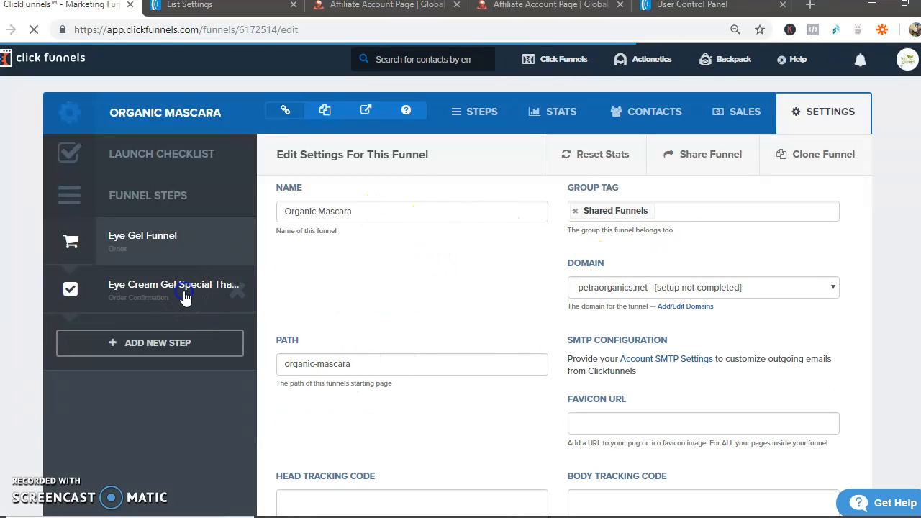
- Rename the order confirmation step to "Organic Mascara Thank You" with the path organic-mascara-thank-you, and update it
{"action": "left_click", "coordinate": [324, 295]}
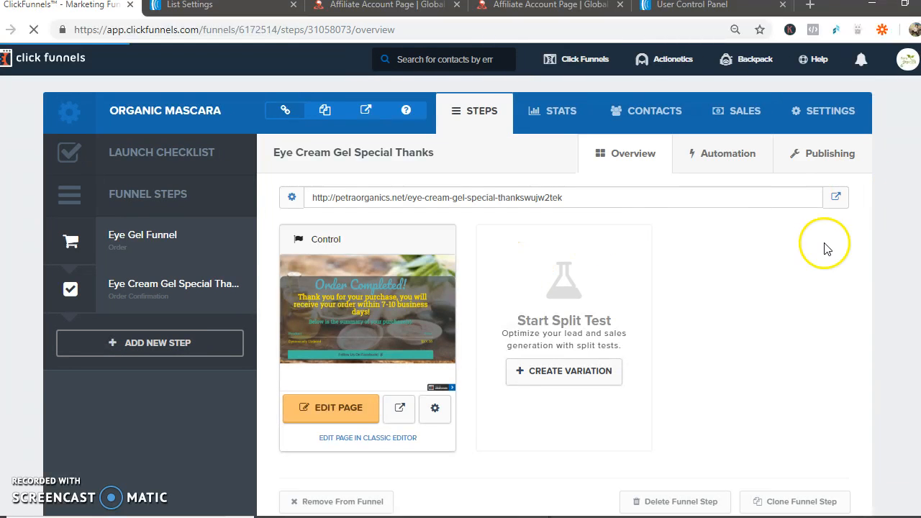
{"action": "left_click", "coordinate": [806, 156]}
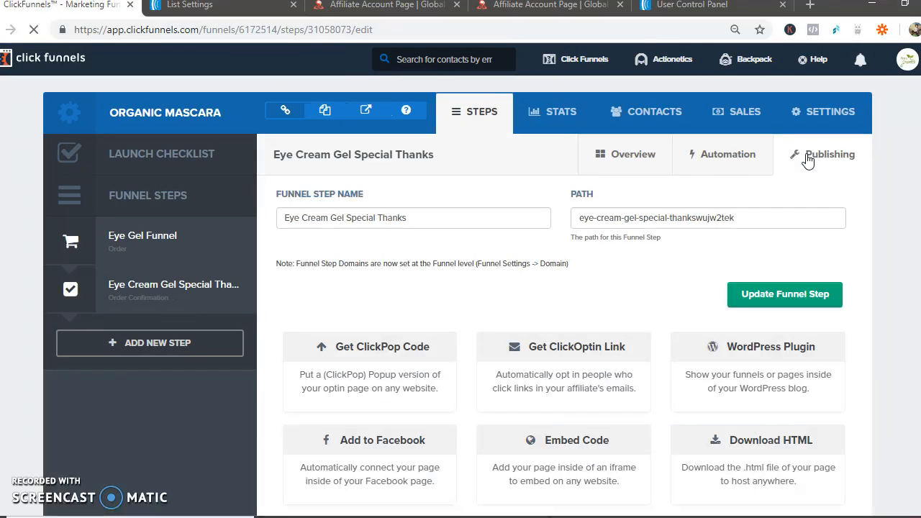
{"action": "left_click_drag", "start_coordinate": [415, 220], "coordinate": [268, 228]}
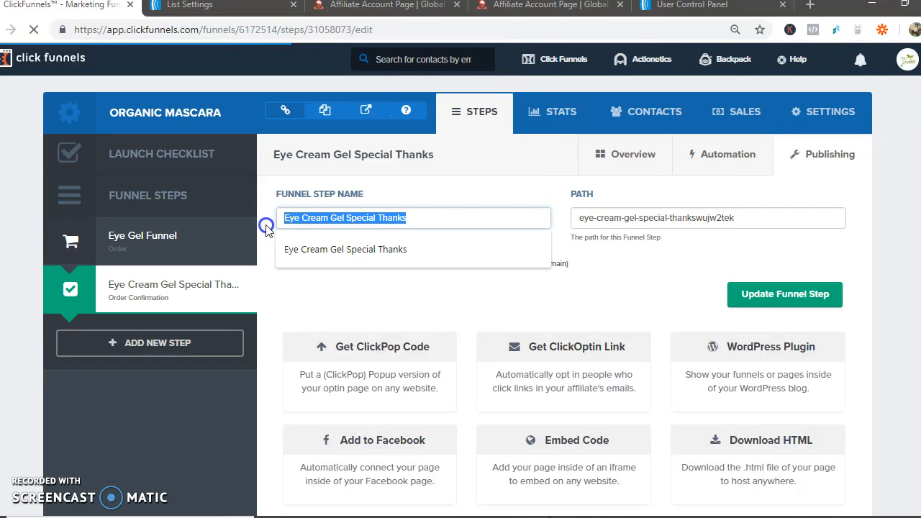
{"action": "type", "text": "Organic Mas"}
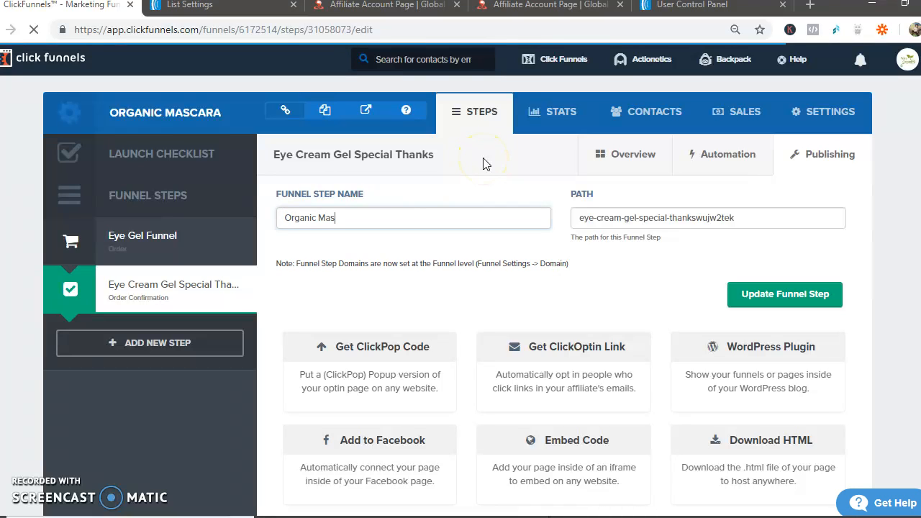
{"action": "type", "text": "cara Thank You"}
{"action": "left_click_drag", "start_coordinate": [734, 218], "coordinate": [606, 224]}
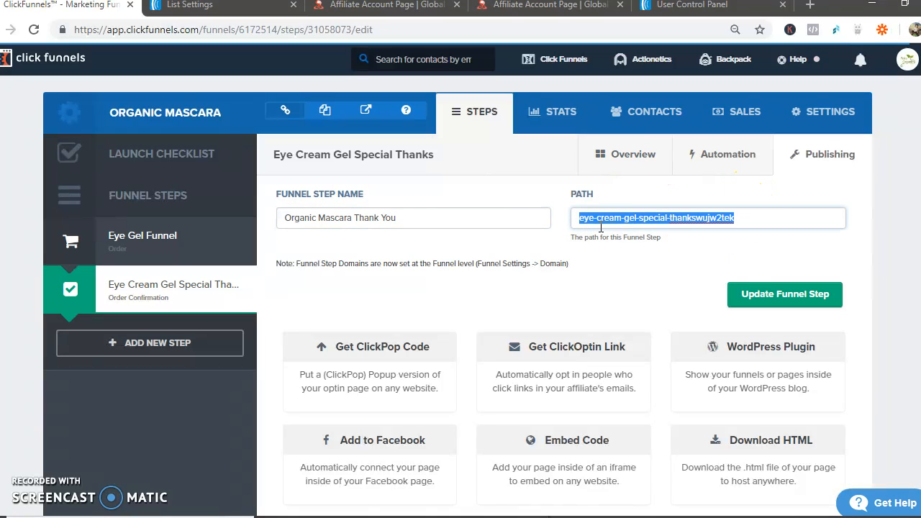
{"action": "type", "text": "organic-mascara-thank-you"}
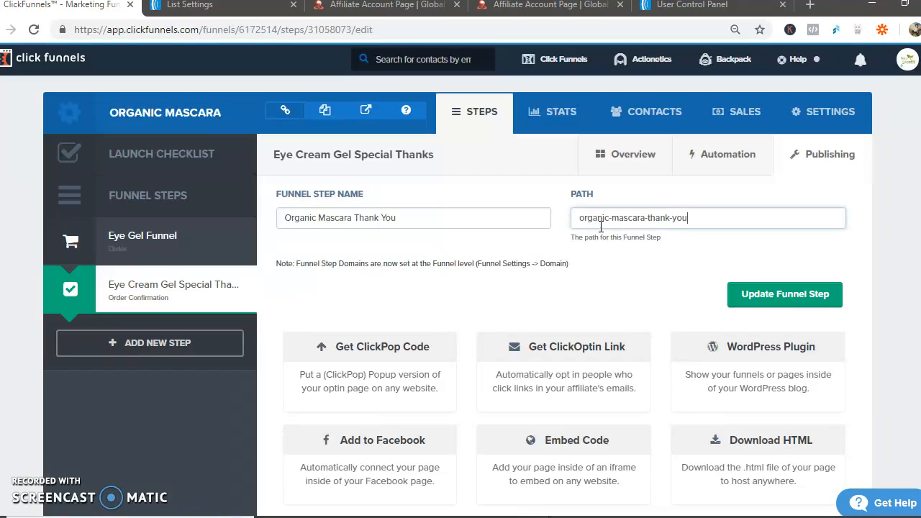
{"action": "left_click", "coordinate": [787, 294]}
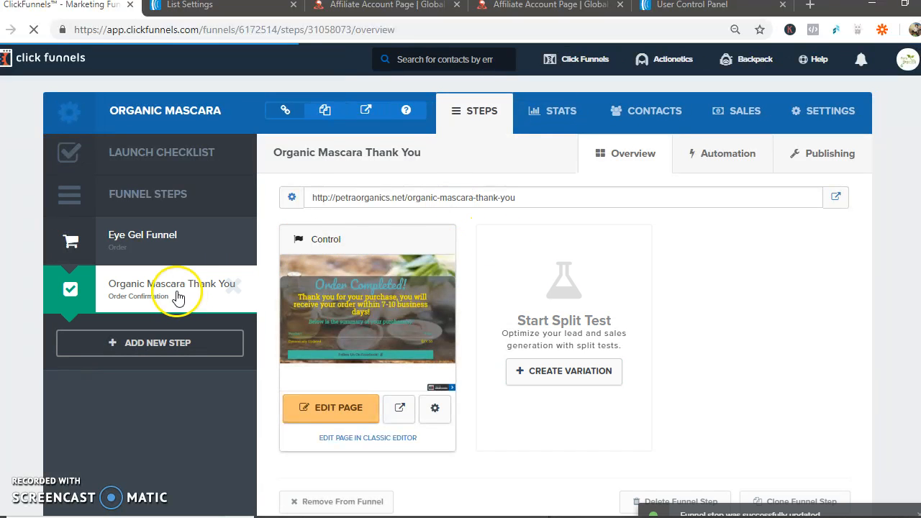
- Rename the Eye Gel Funnel order step to "Organic Mascara" with the path organic-mascara, and update it
{"action": "left_click", "coordinate": [137, 243]}
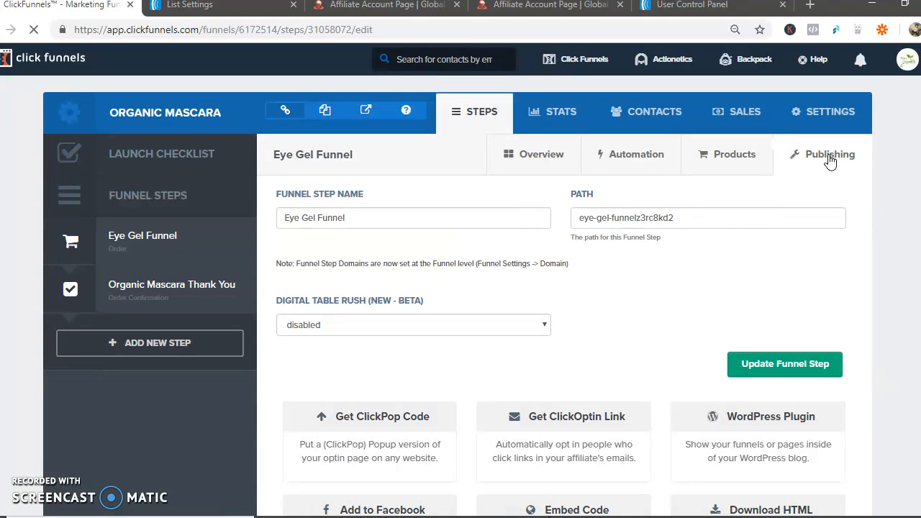
{"action": "left_click_drag", "start_coordinate": [359, 225], "coordinate": [254, 229]}
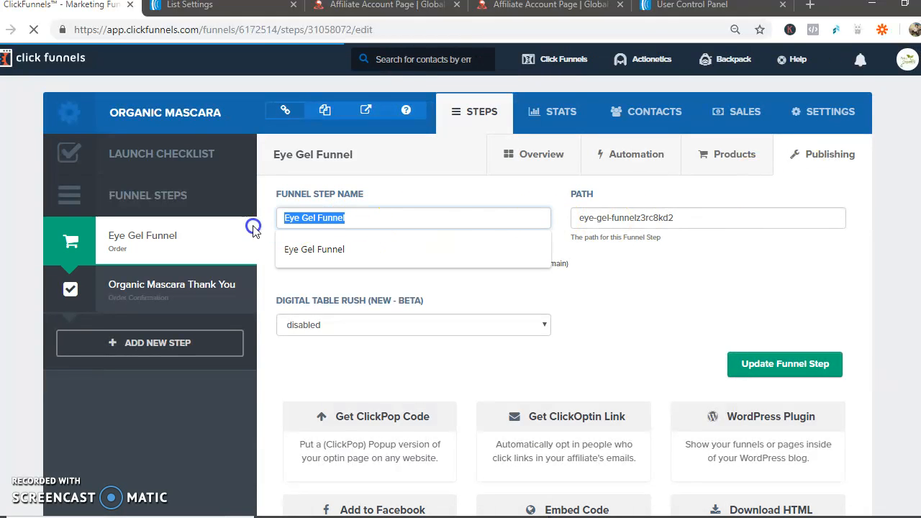
{"action": "type", "text": "Org"}
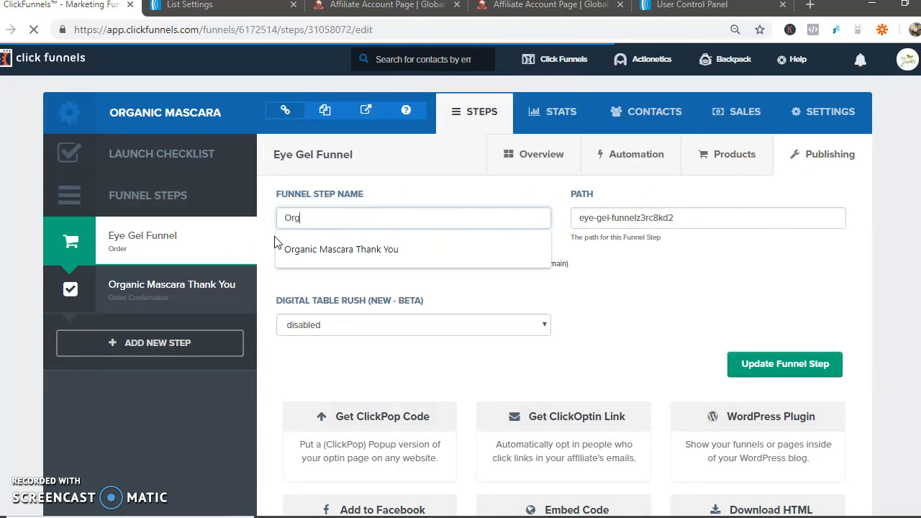
{"action": "type", "text": "anic Mas"}
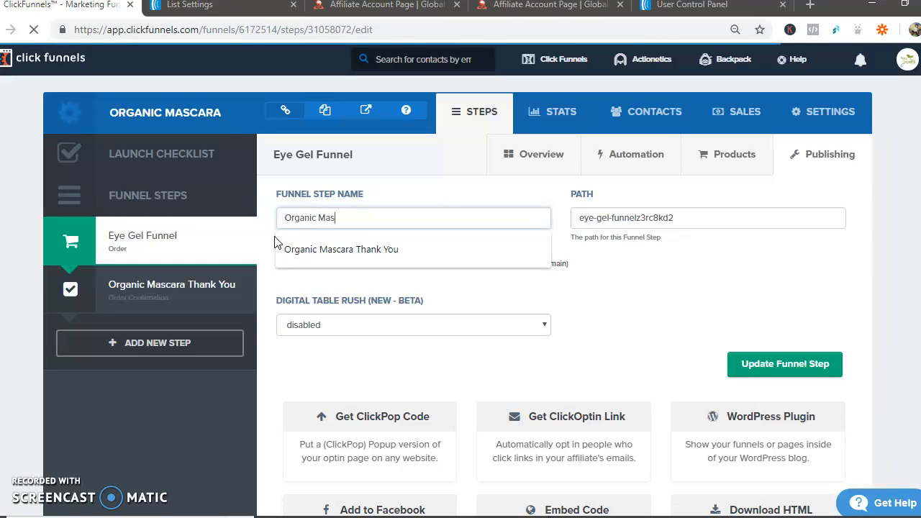
{"action": "type", "text": "cara"}
{"action": "left_click_drag", "start_coordinate": [682, 220], "coordinate": [557, 228]}
{"action": "type", "text": "organi"}
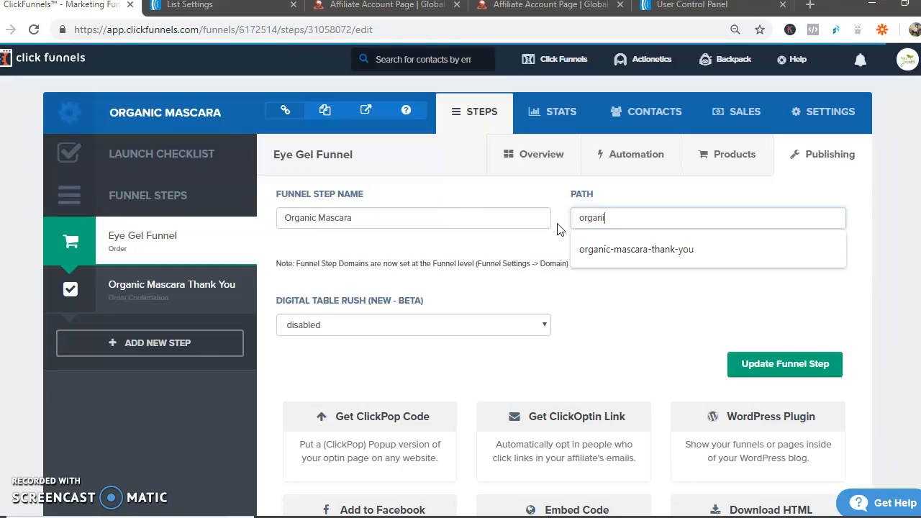
{"action": "type", "text": "c-mascara"}
{"action": "left_click", "coordinate": [770, 365]}
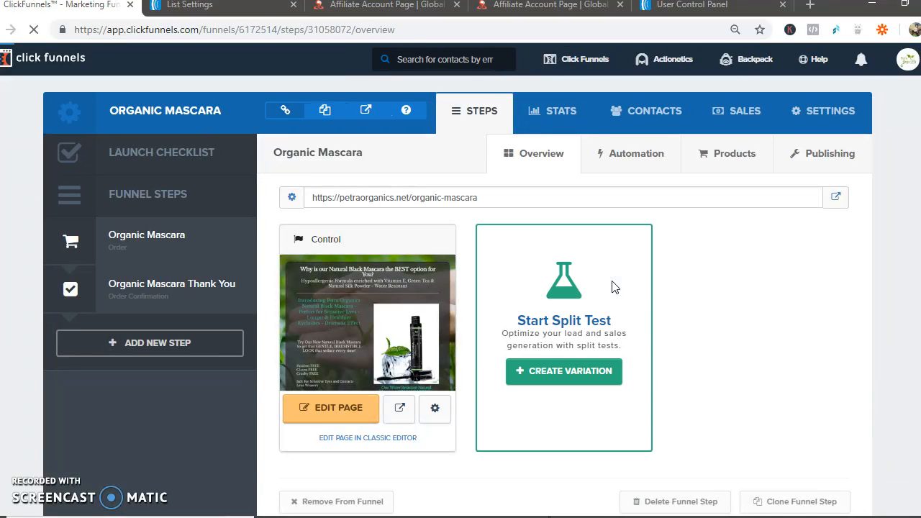
- Open the order page for editing and connect its email integration to Aweber, using Integrate Existing Form and the Ebook subscriptions list
{"action": "left_click", "coordinate": [343, 416]}
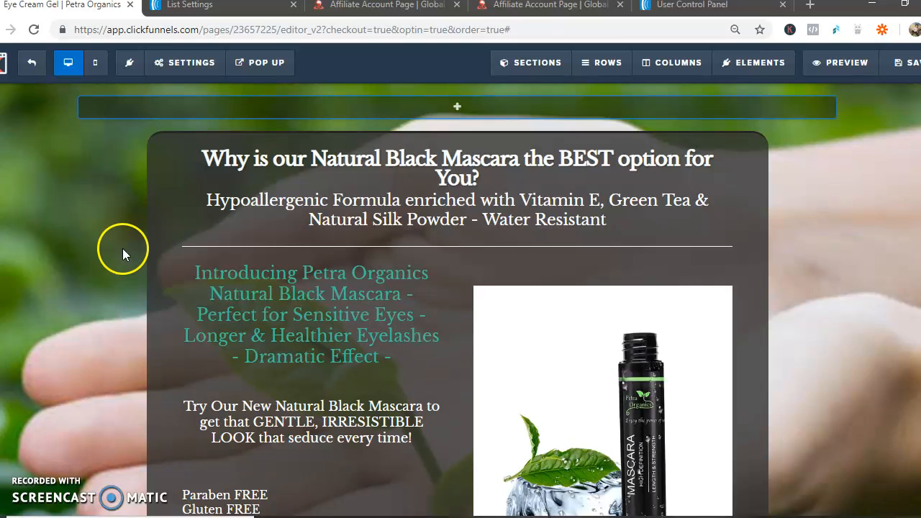
{"action": "left_click", "coordinate": [181, 70]}
{"action": "left_click", "coordinate": [185, 88]}
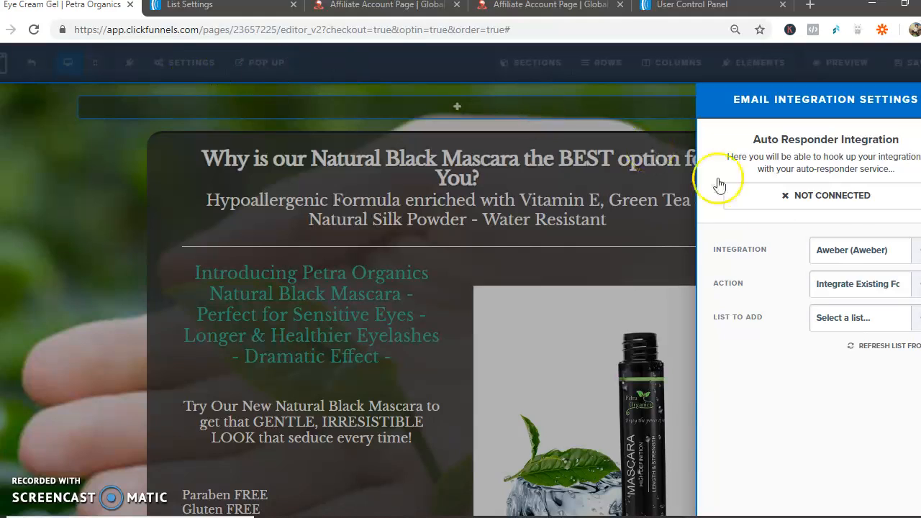
{"action": "left_click", "coordinate": [847, 252]}
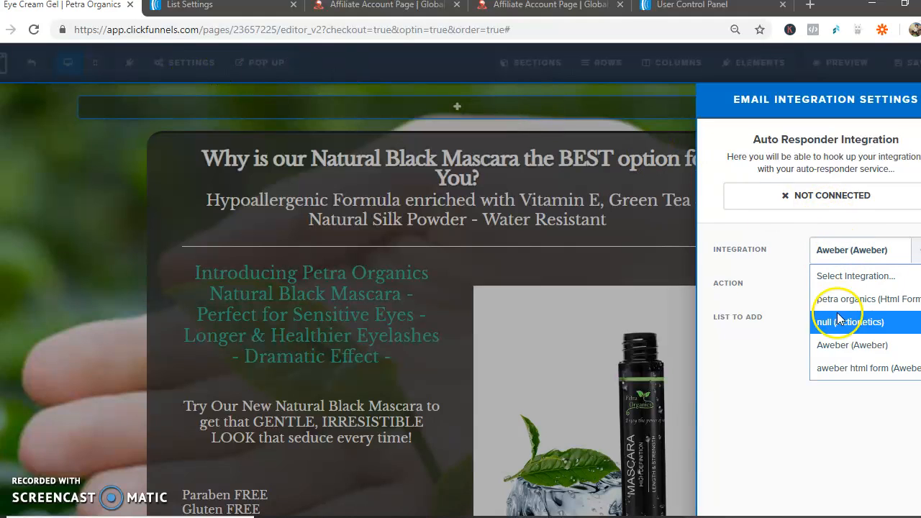
{"action": "left_click", "coordinate": [838, 345]}
{"action": "left_click", "coordinate": [856, 288]}
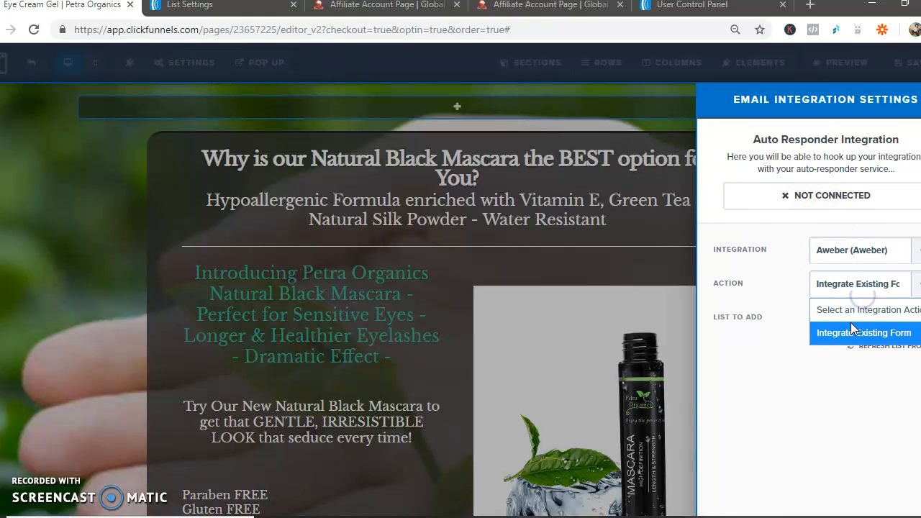
{"action": "left_click", "coordinate": [852, 333]}
{"action": "left_click", "coordinate": [834, 323]}
{"action": "left_click", "coordinate": [845, 365]}
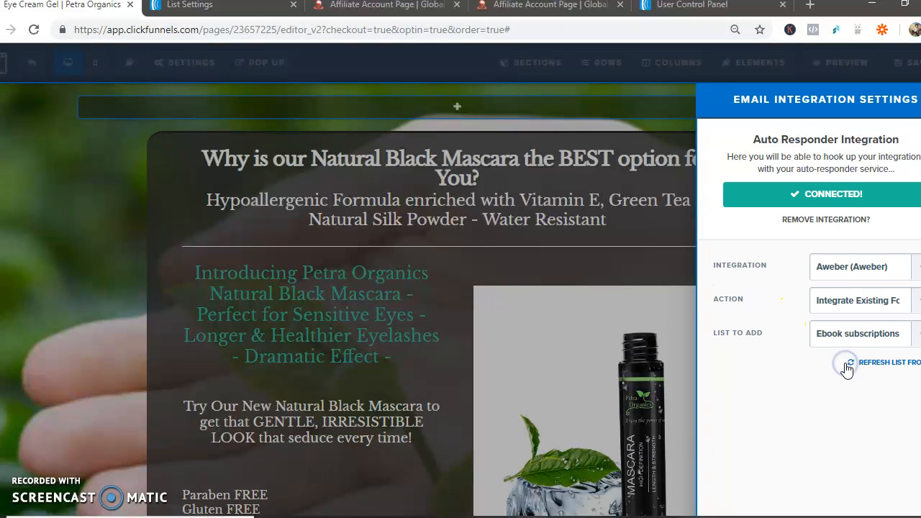
{"action": "left_click", "coordinate": [640, 255]}
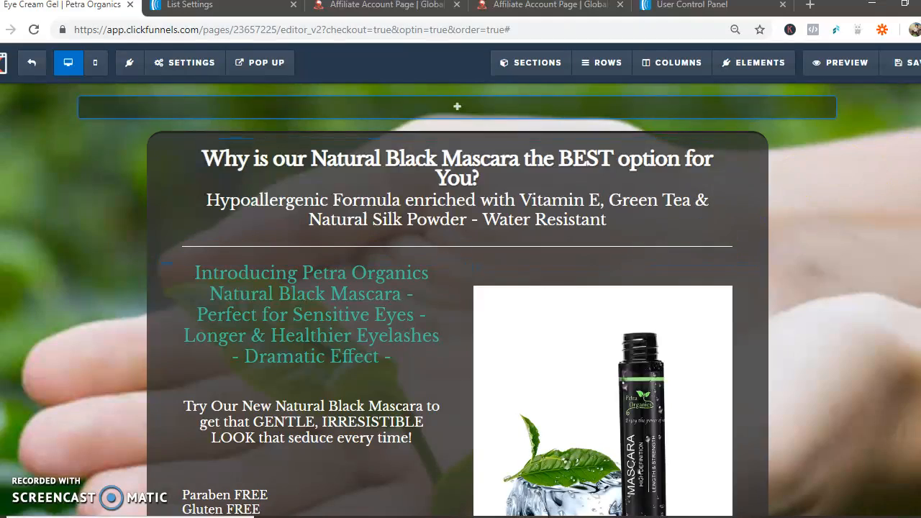
- Reduce the headline size of the Hyaluronic Acid Serum order bump to 16
{"action": "scroll", "coordinate": [460, 302], "scroll_direction": "down", "scroll_amount": 15}
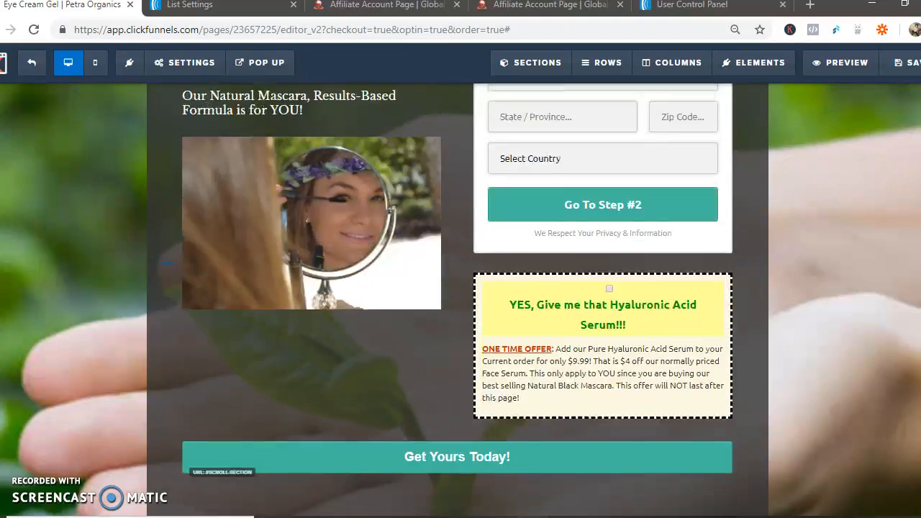
{"action": "scroll", "coordinate": [670, 357], "scroll_direction": "down", "scroll_amount": 1}
{"action": "left_click", "coordinate": [670, 357]}
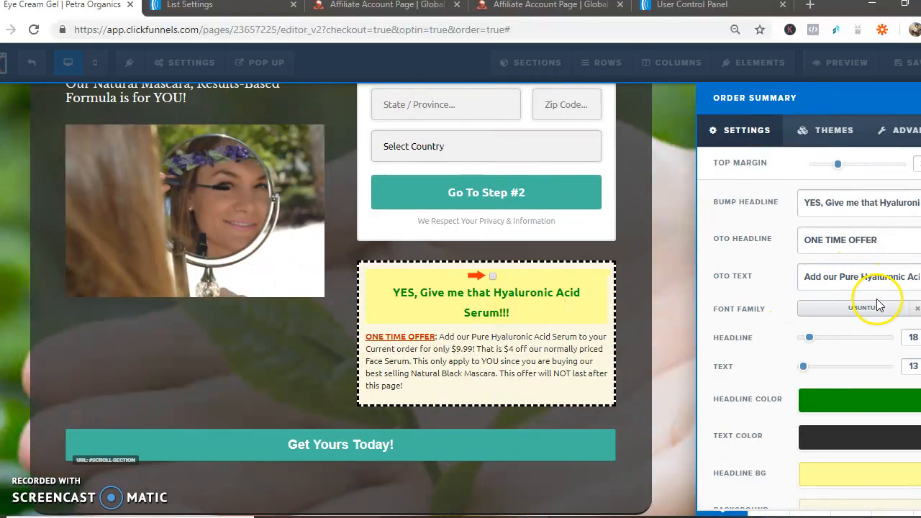
{"action": "left_click_drag", "start_coordinate": [810, 338], "coordinate": [806, 344]}
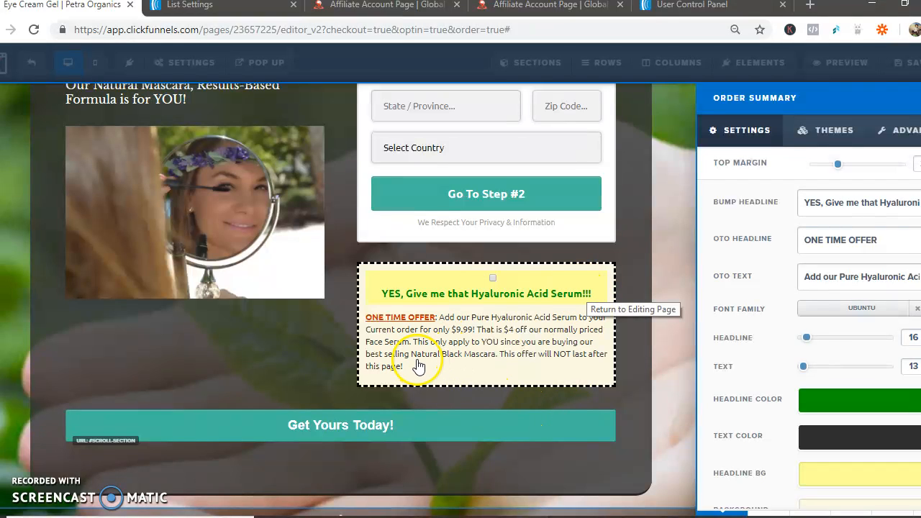
- Replace "Natural Black Mascara" with "Hyaluronic Acid Serum" in the order bump's OTO text and return to the page
{"action": "left_click_drag", "start_coordinate": [861, 281], "coordinate": [920, 288]}
{"action": "left_click", "coordinate": [857, 277]}
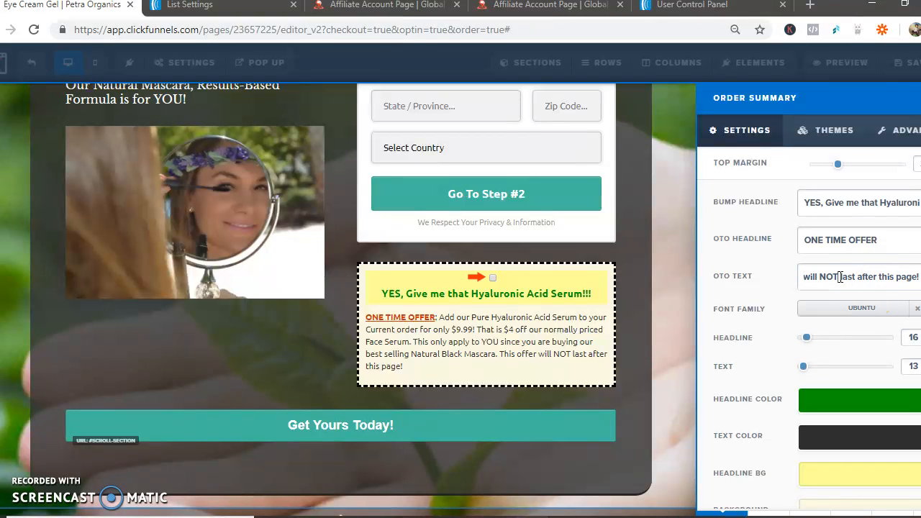
{"action": "key", "text": "Left"}
{"action": "key", "text": "Left"}
{"action": "key", "text": "Left"}
{"action": "key", "text": "Left"}
{"action": "key", "text": "Left"}
{"action": "key", "text": "Left"}
{"action": "key", "text": "Left"}
{"action": "key", "text": "Left"}
{"action": "key", "text": "Left"}
{"action": "key", "text": "Left"}
{"action": "key", "text": "Left"}
{"action": "key", "text": "Left"}
{"action": "key", "text": "Left"}
{"action": "key", "text": "Left"}
{"action": "key", "text": "Left"}
{"action": "key", "text": "Left"}
{"action": "key", "text": "Left"}
{"action": "key", "text": "Left"}
{"action": "key", "text": "Left"}
{"action": "key", "text": "Left"}
{"action": "key", "text": "BackSpace"}
{"action": "key", "text": "BackSpace"}
{"action": "key", "text": "BackSpace"}
{"action": "key", "text": "BackSpace"}
{"action": "key", "text": "BackSpace"}
{"action": "key", "text": "BackSpace"}
{"action": "key", "text": "BackSpace"}
{"action": "key", "text": "BackSpace"}
{"action": "key", "text": "BackSpace"}
{"action": "key", "text": "BackSpace"}
{"action": "key", "text": "BackSpace"}
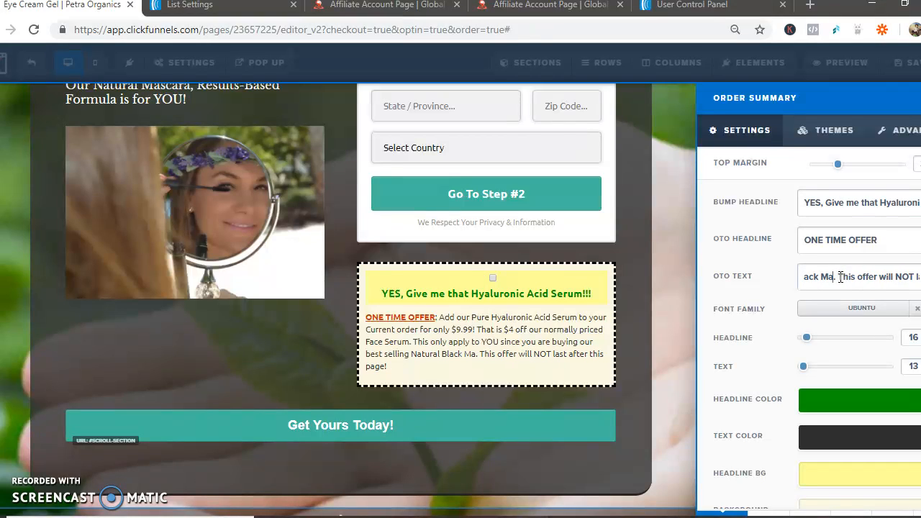
{"action": "key", "text": "BackSpace"}
{"action": "key", "text": "BackSpace"}
{"action": "key", "text": "BackSpace"}
{"action": "key", "text": "BackSpace"}
{"action": "key", "text": "BackSpace"}
{"action": "key", "text": "BackSpace"}
{"action": "key", "text": "BackSpace"}
{"action": "key", "text": "BackSpace"}
{"action": "key", "text": "BackSpace"}
{"action": "key", "text": "BackSpace"}
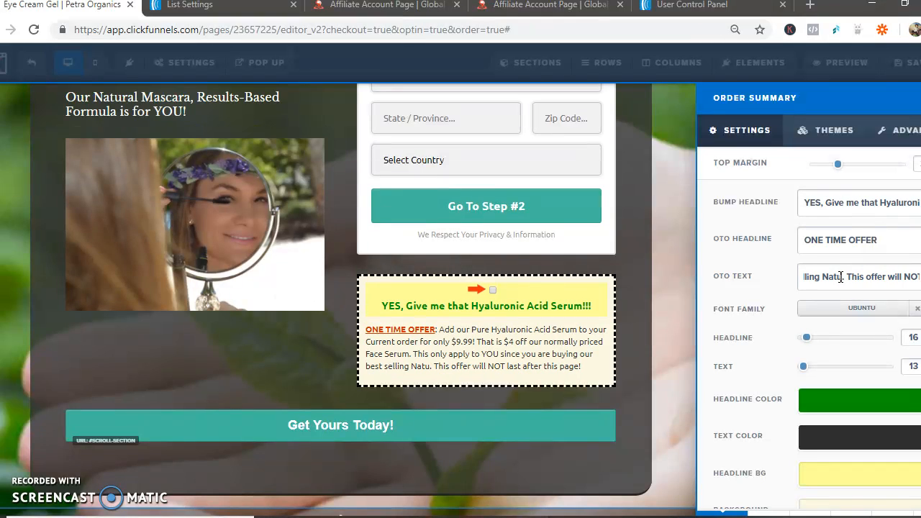
{"action": "type", "text": "Hya"}
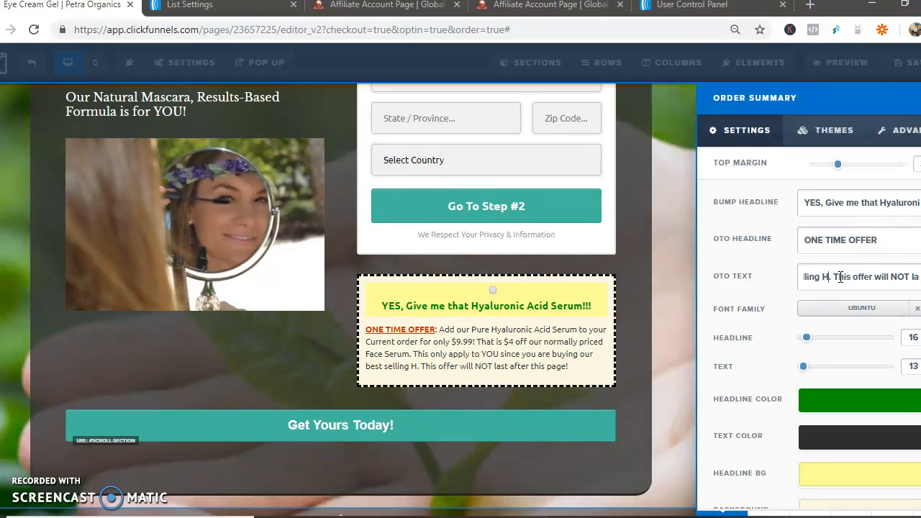
{"action": "type", "text": "luronic "}
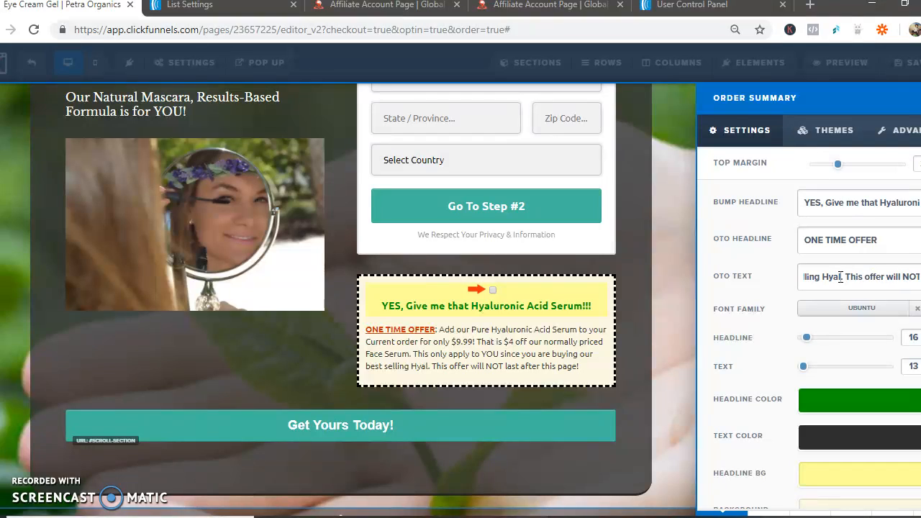
{"action": "type", "text": "Acid"}
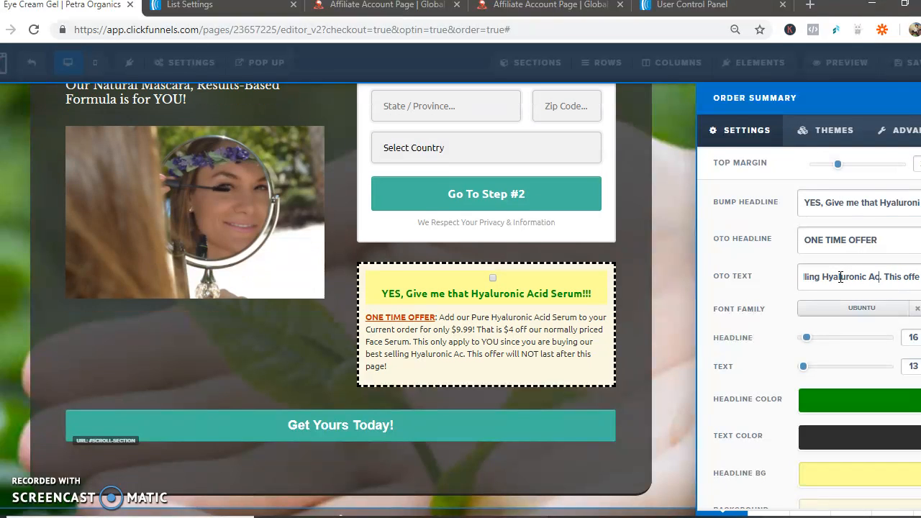
{"action": "type", "text": " Syrum"}
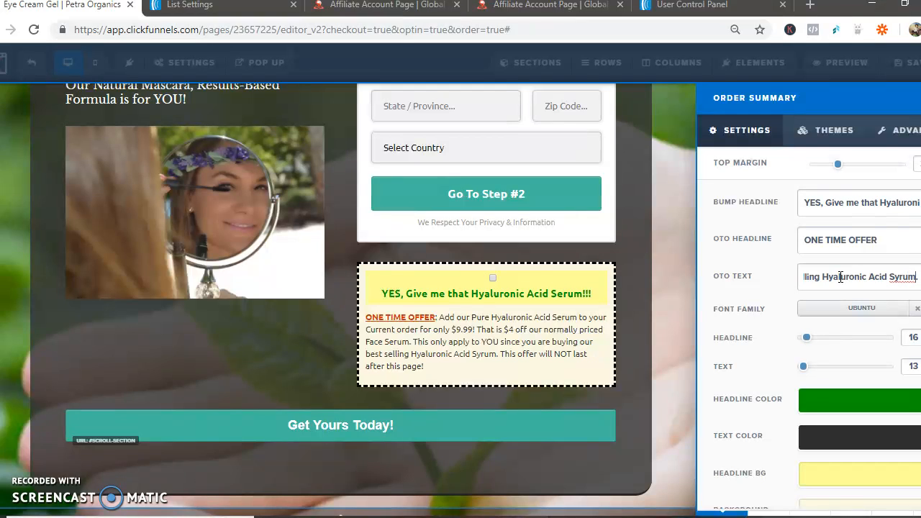
{"action": "key", "text": "BackSpace"}
{"action": "key", "text": "BackSpace"}
{"action": "key", "text": "BackSpace"}
{"action": "key", "text": "BackSpace"}
{"action": "type", "text": "eru"}
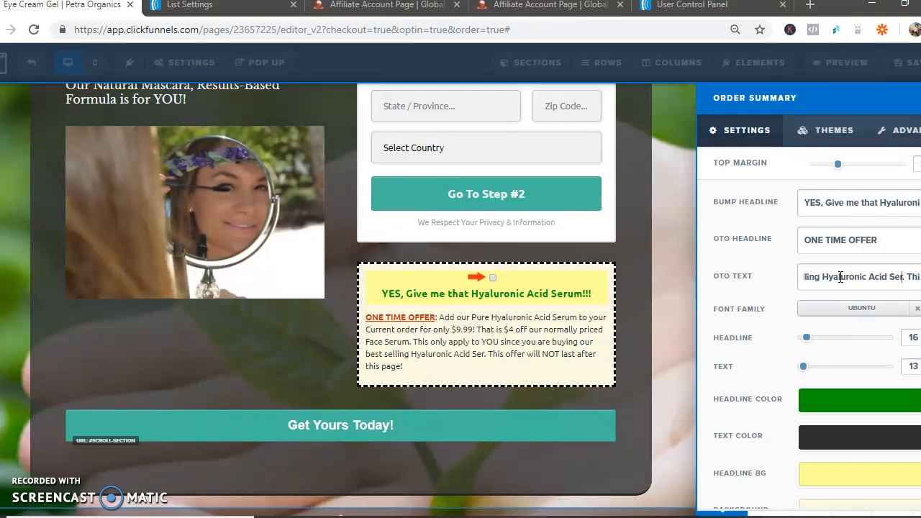
{"action": "type", "text": "m"}
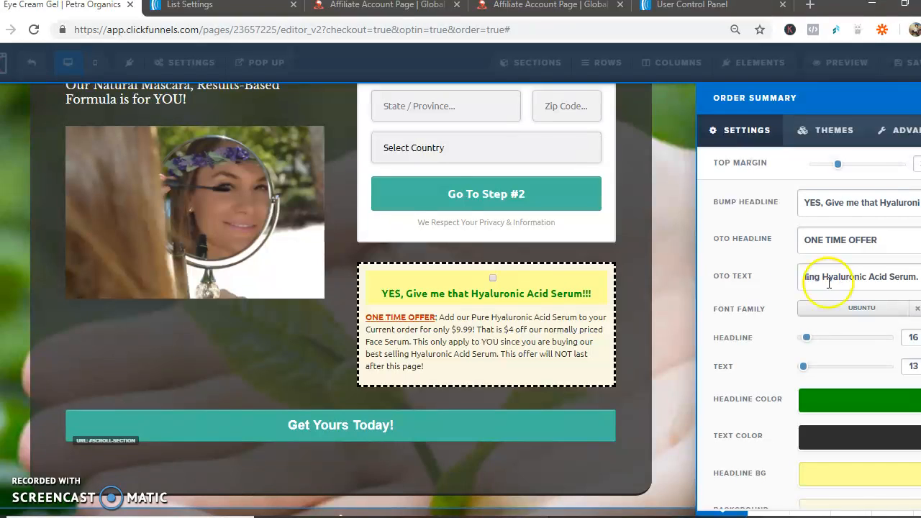
{"action": "left_click", "coordinate": [631, 365]}
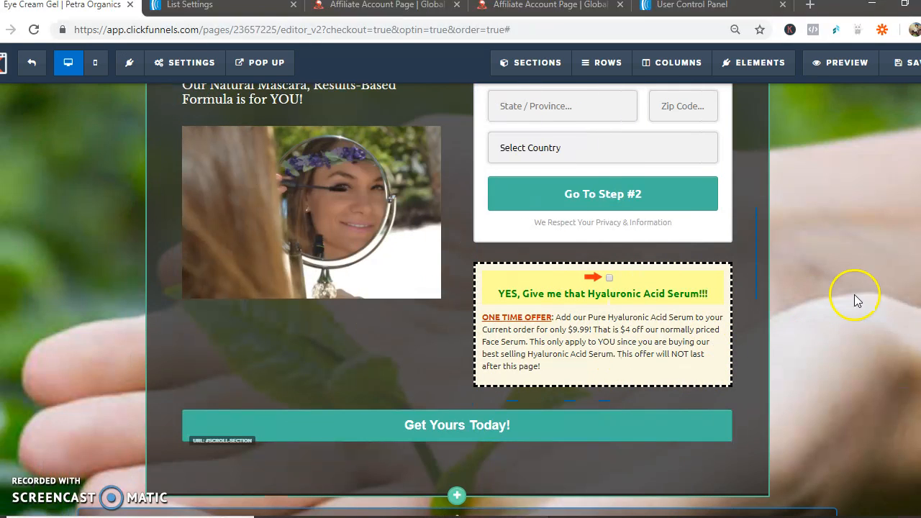
- Save the order page and leave the editor for the Organic Mascara step overview
{"action": "scroll", "coordinate": [855, 298], "scroll_direction": "up", "scroll_amount": 5}
{"action": "scroll", "coordinate": [457, 300], "scroll_direction": "up", "scroll_amount": 8}
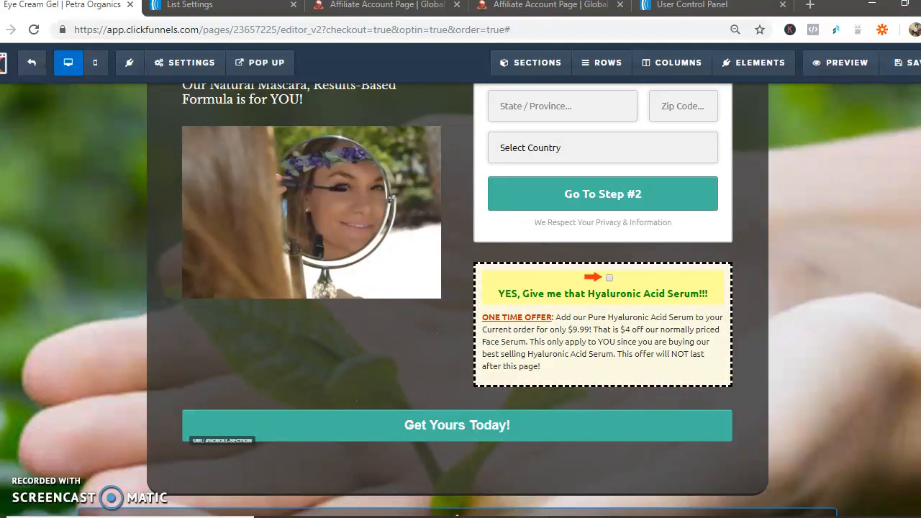
{"action": "left_click", "coordinate": [903, 62]}
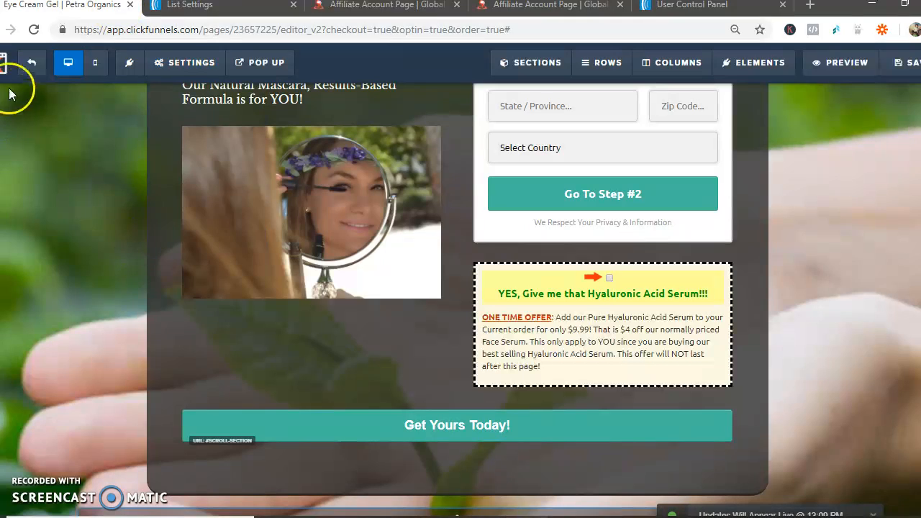
{"action": "left_click", "coordinate": [31, 63]}
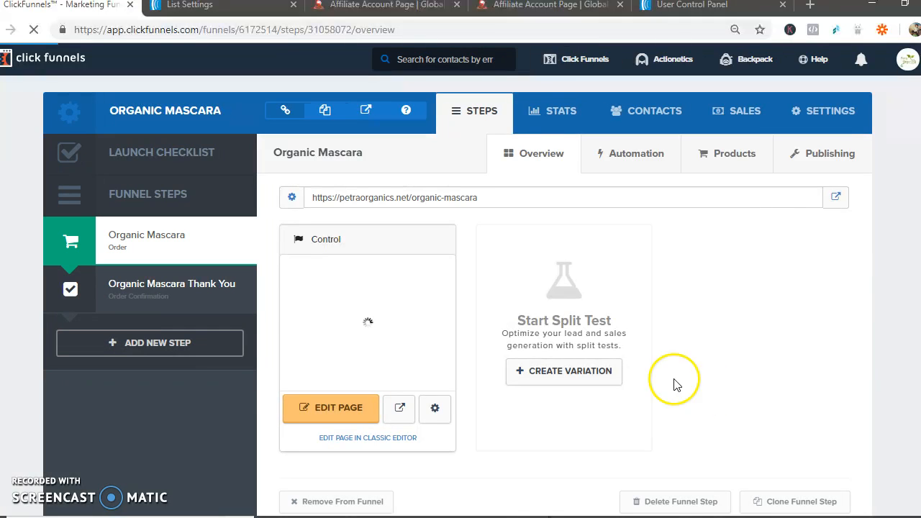
- Start a new product for the Organic Mascara step, named "Black Mascara" and billed through Stripe Account-Petra Stripe Account
{"action": "left_click", "coordinate": [721, 158]}
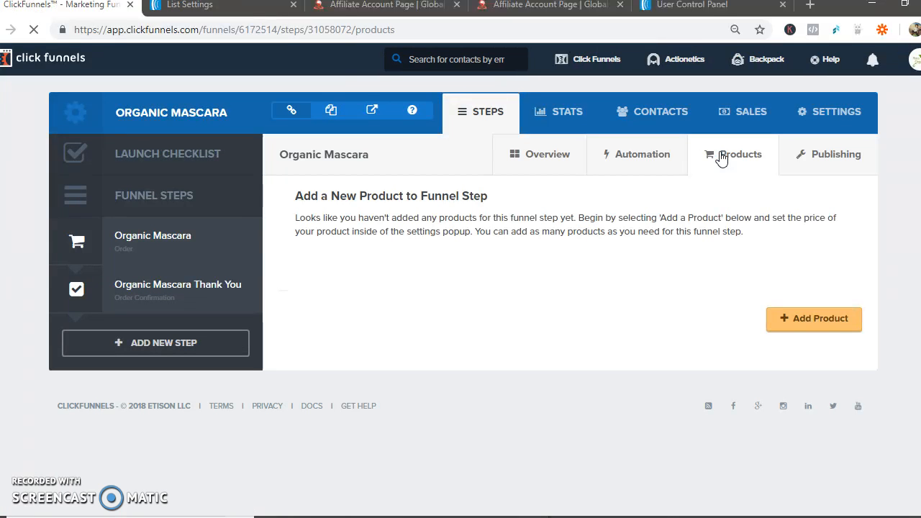
{"action": "left_click", "coordinate": [824, 317]}
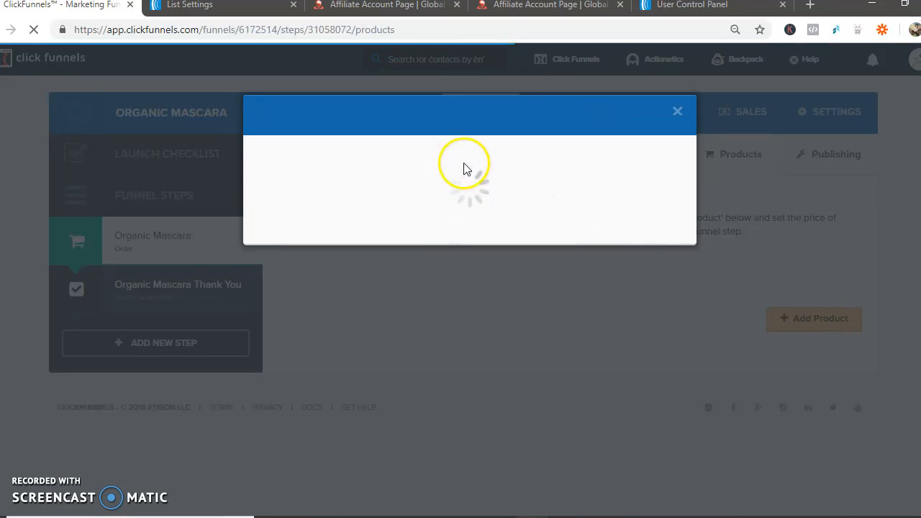
{"action": "left_click", "coordinate": [403, 211]}
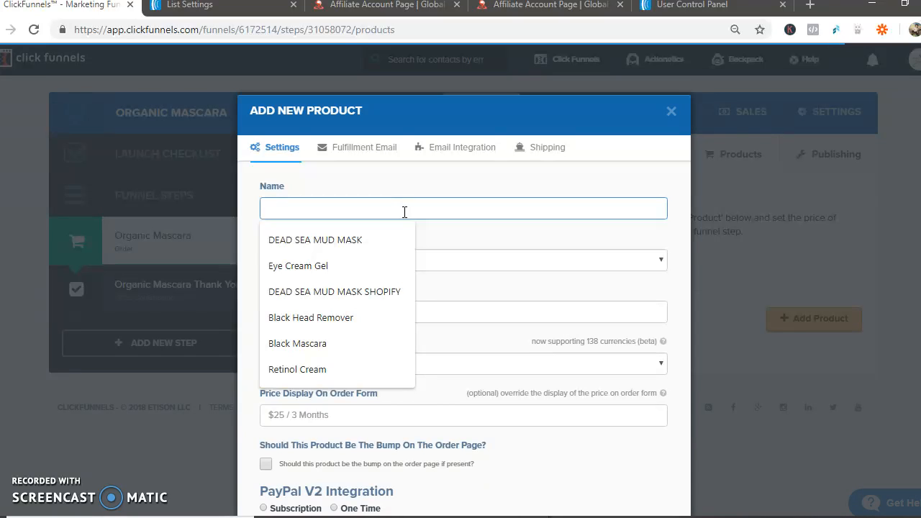
{"action": "left_click", "coordinate": [344, 347]}
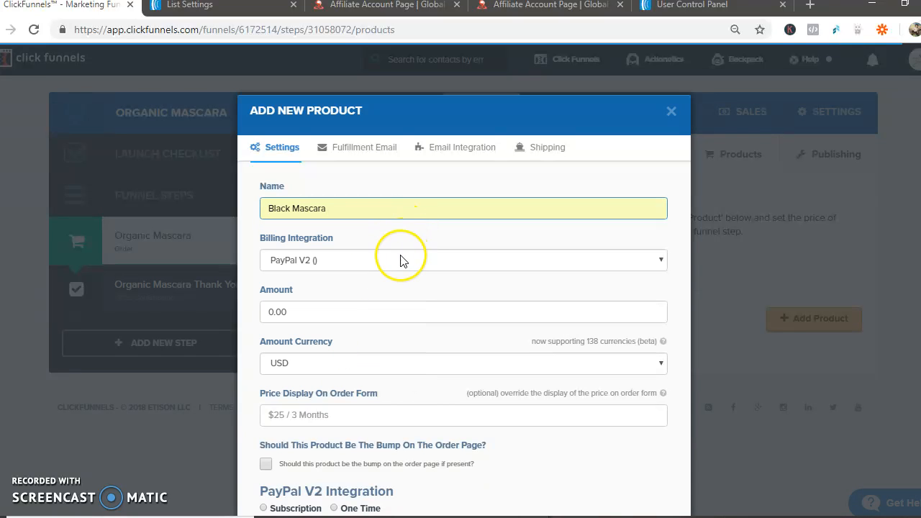
{"action": "left_click", "coordinate": [400, 260]}
{"action": "left_click", "coordinate": [323, 371]}
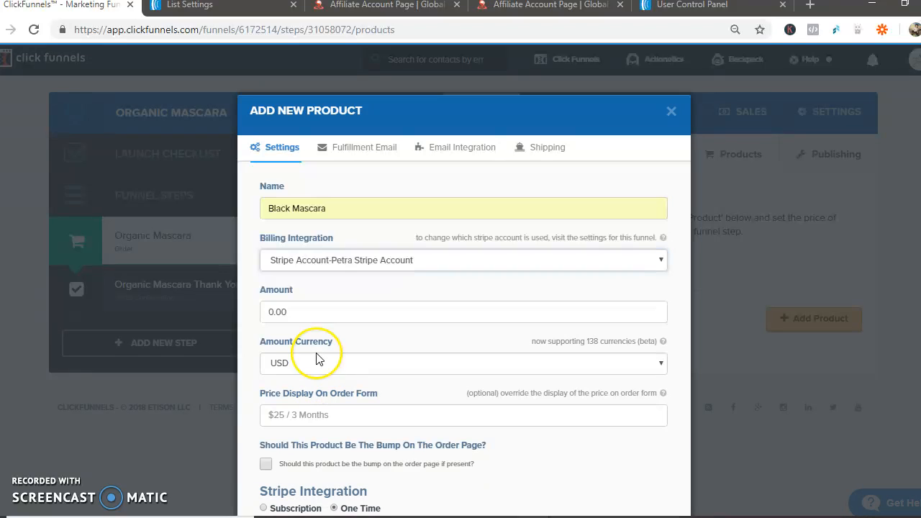
- Set both the product's amount and its price display on the order form to 13.99
{"action": "left_click", "coordinate": [326, 310]}
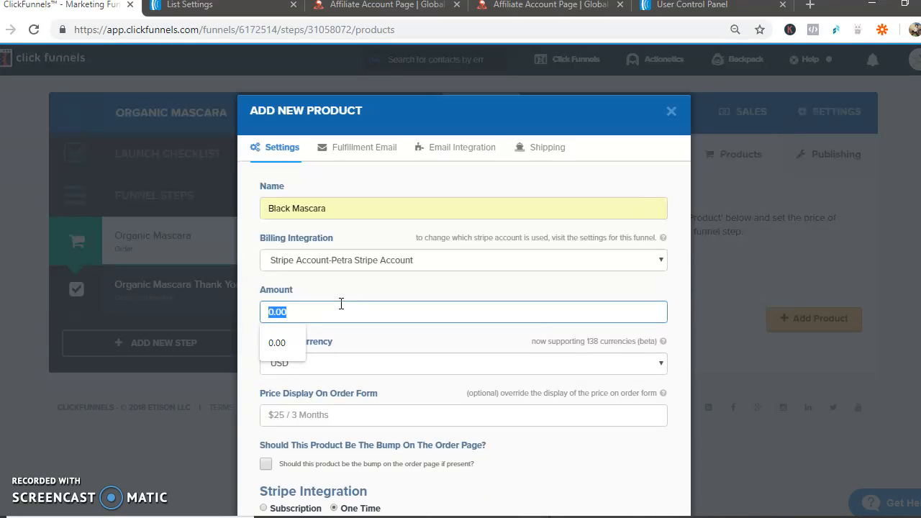
{"action": "type", "text": "13.99"}
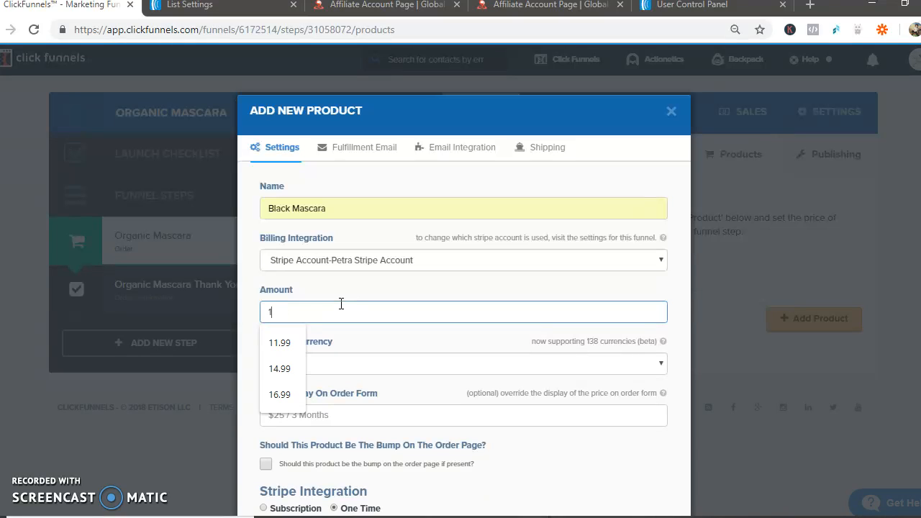
{"action": "left_click", "coordinate": [343, 416]}
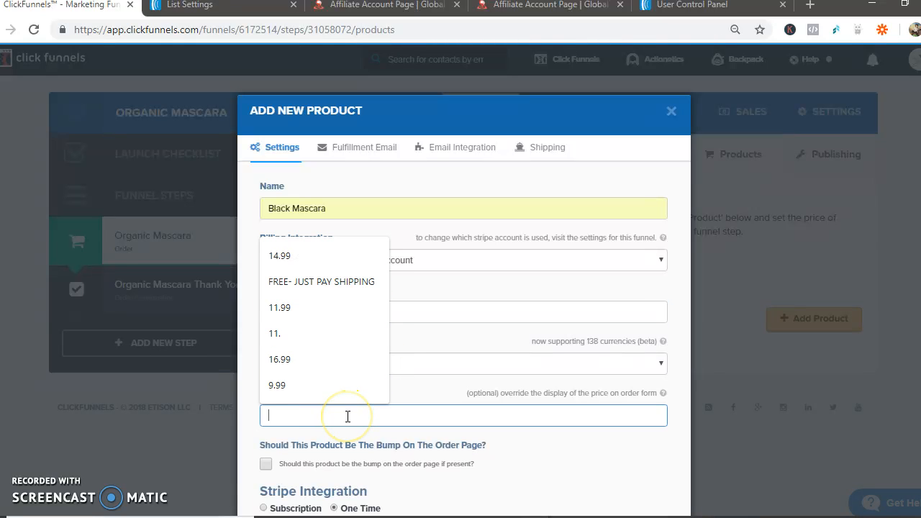
{"action": "type", "text": "13.99"}
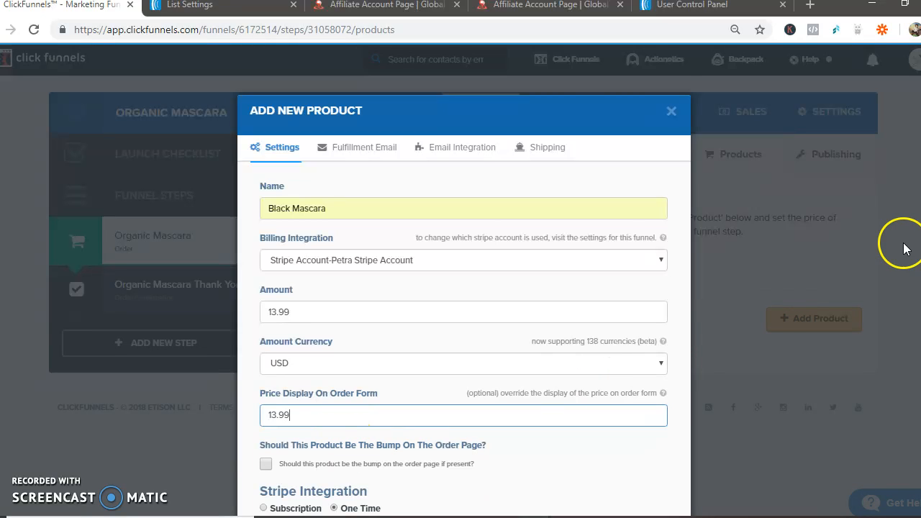
- Enter "Petra Organics Mascara" as the product description for the customer's card statement
{"action": "scroll", "coordinate": [697, 299], "scroll_direction": "down", "scroll_amount": 4}
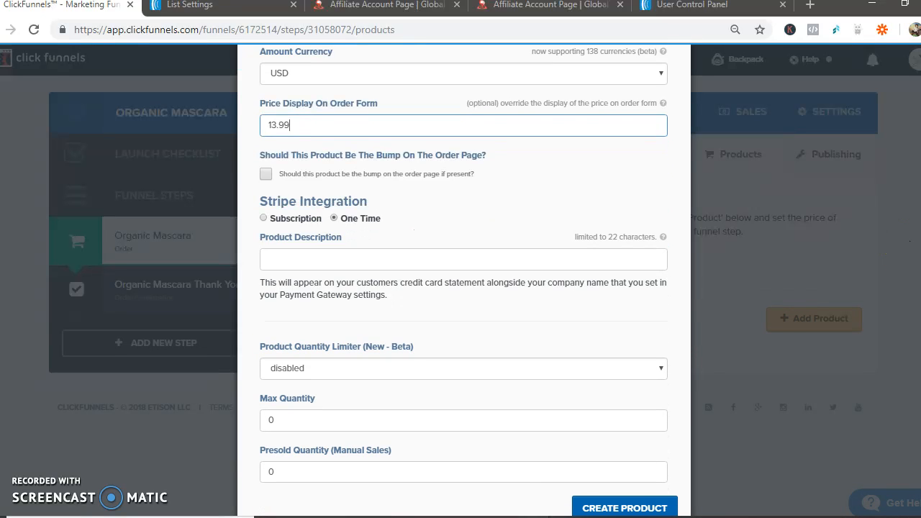
{"action": "left_click", "coordinate": [573, 258]}
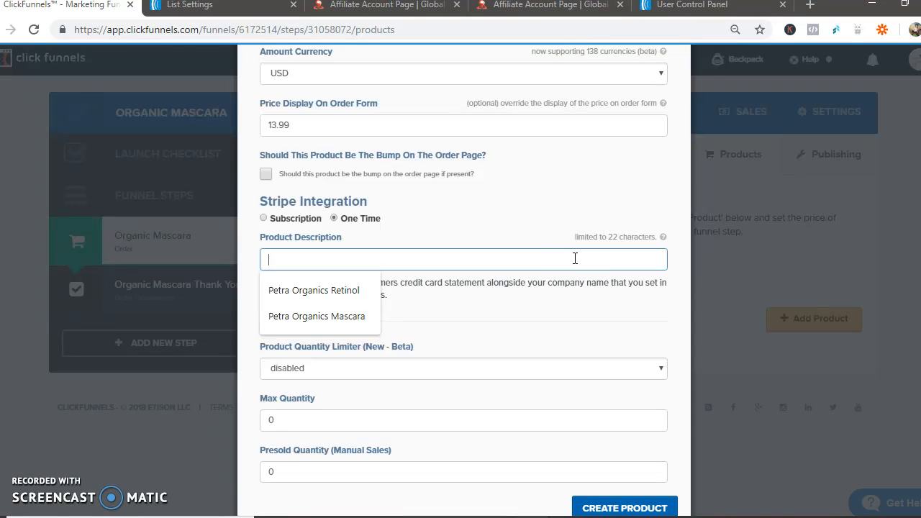
{"action": "type", "text": "Petra Organics Natural"}
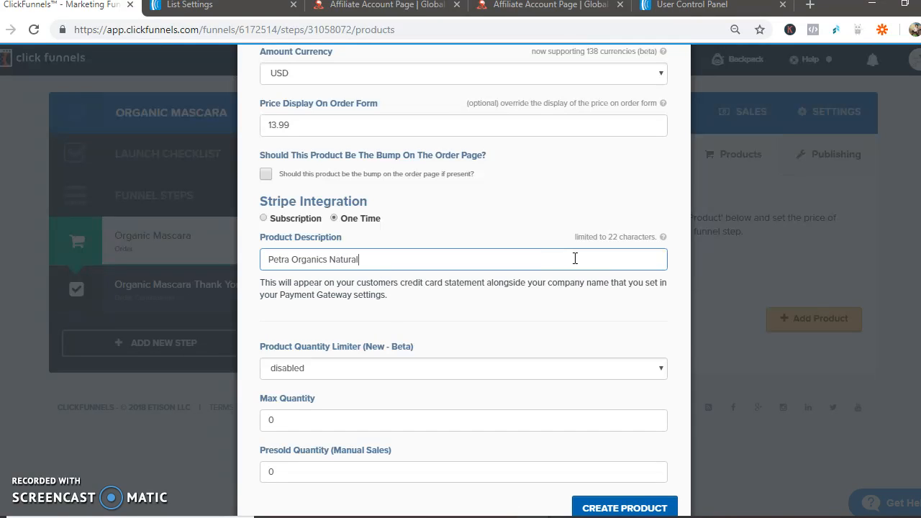
{"action": "key", "text": "BackSpace"}
{"action": "key", "text": "BackSpace"}
{"action": "type", "text": "Mascar"}
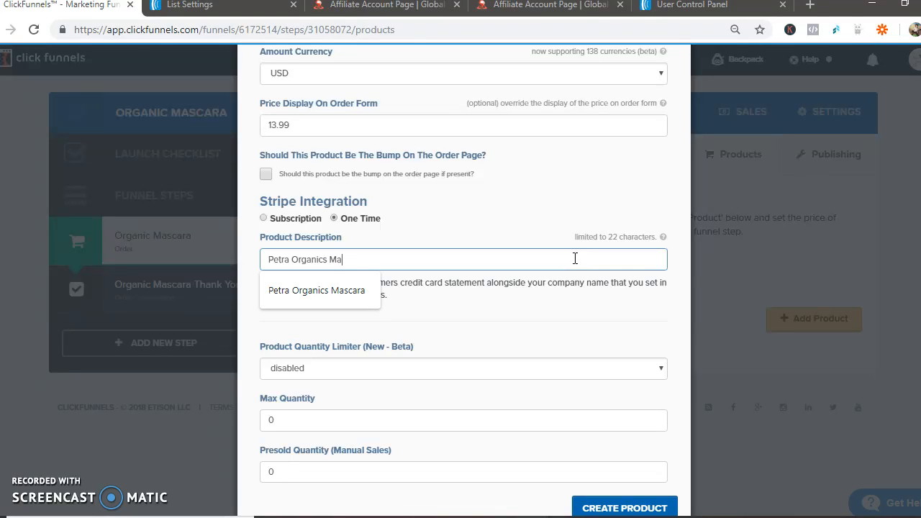
{"action": "left_click", "coordinate": [481, 336]}
- Choose the existing "Thank You" page of Petra Organics Mail list for the product's fulfillment email
{"action": "scroll", "coordinate": [463, 281], "scroll_direction": "up", "scroll_amount": 3}
{"action": "scroll", "coordinate": [463, 280], "scroll_direction": "up", "scroll_amount": 3}
{"action": "left_click", "coordinate": [353, 123]}
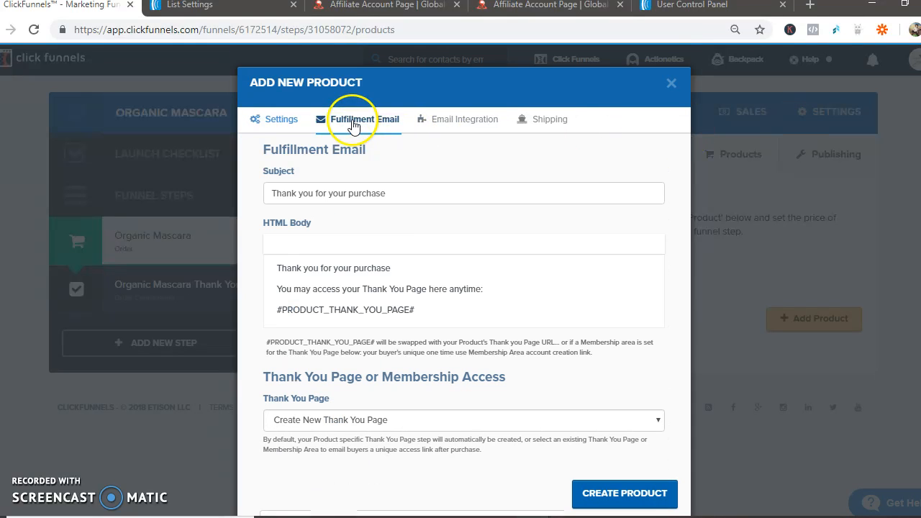
{"action": "left_click", "coordinate": [327, 417]}
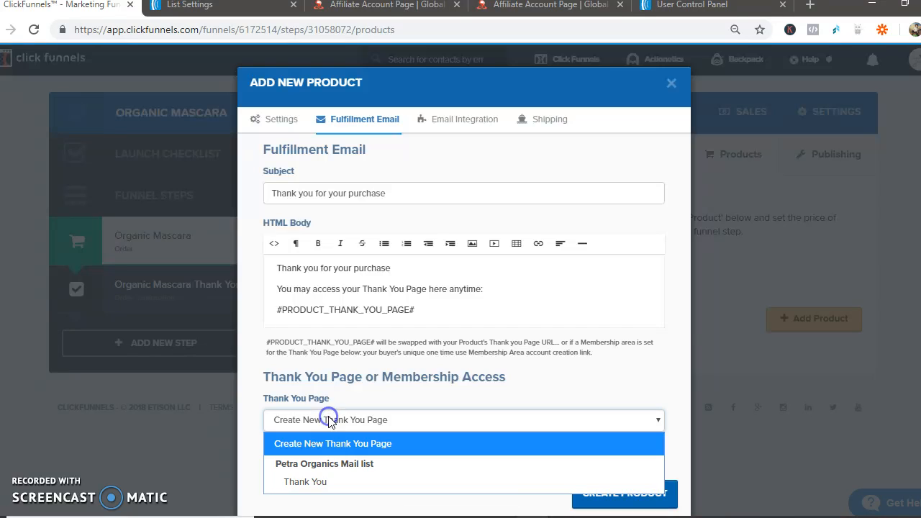
{"action": "left_click", "coordinate": [325, 477]}
- Set the product's email integration to Aweber with Integrate Existing Form and the Ebook subscriptions list
{"action": "left_click", "coordinate": [447, 119]}
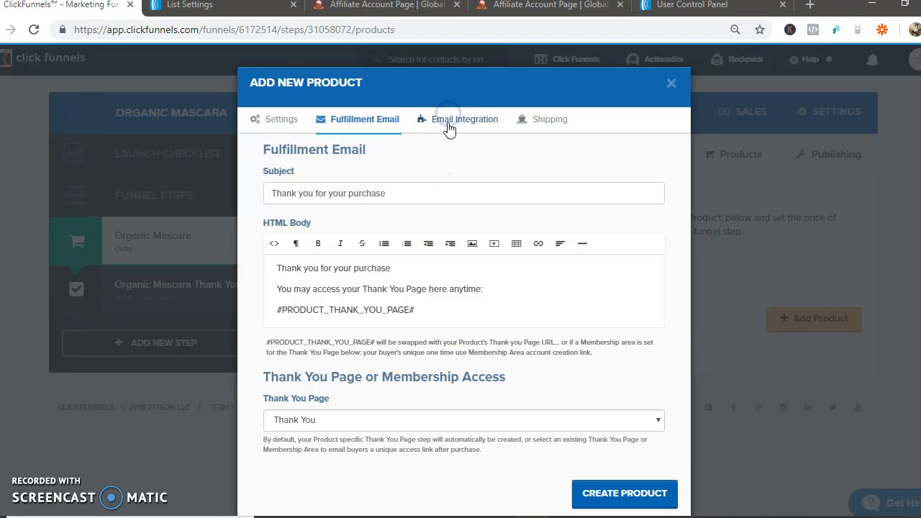
{"action": "left_click", "coordinate": [390, 223]}
{"action": "left_click", "coordinate": [380, 294]}
{"action": "left_click", "coordinate": [383, 299]}
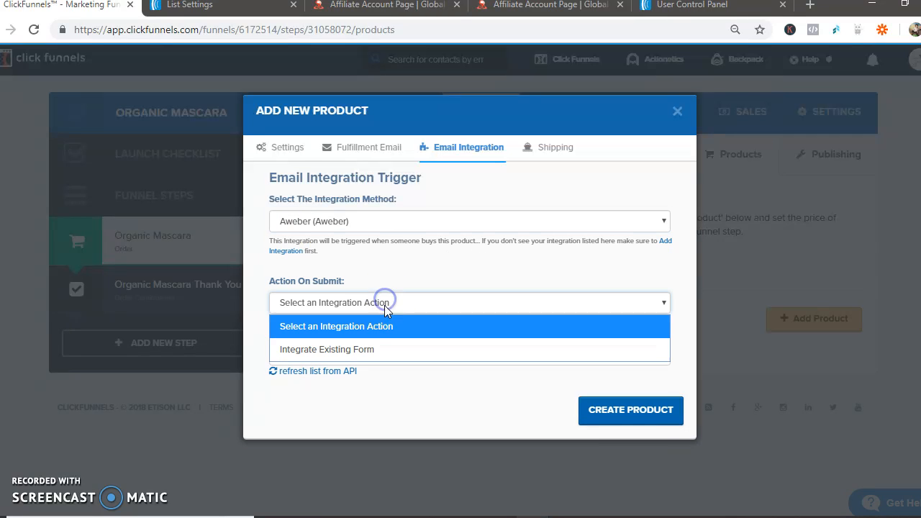
{"action": "left_click", "coordinate": [372, 351]}
{"action": "left_click", "coordinate": [372, 360]}
{"action": "left_click", "coordinate": [360, 399]}
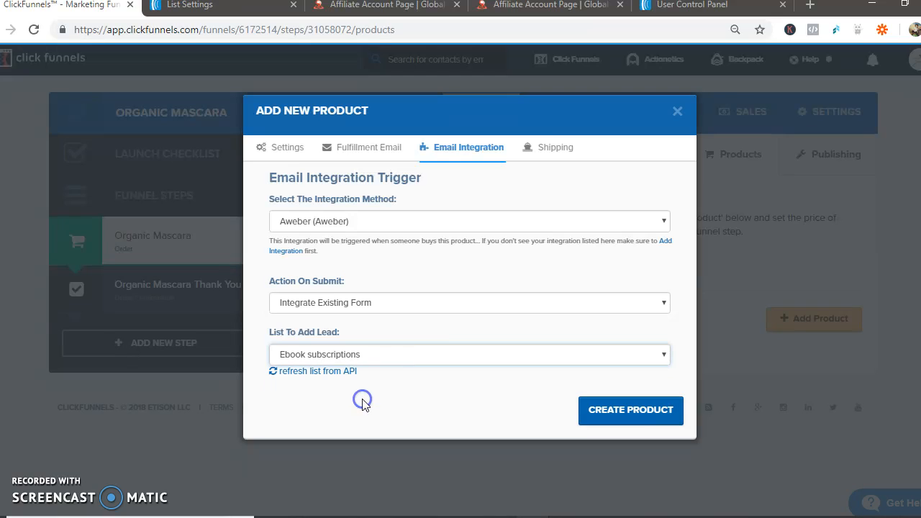
- Enable Shopify shipping through Petra Organics Shopify Account with the SKU "Natural Mascara by Petra Organics", and create the product
{"action": "left_click", "coordinate": [550, 149]}
{"action": "left_click", "coordinate": [274, 295]}
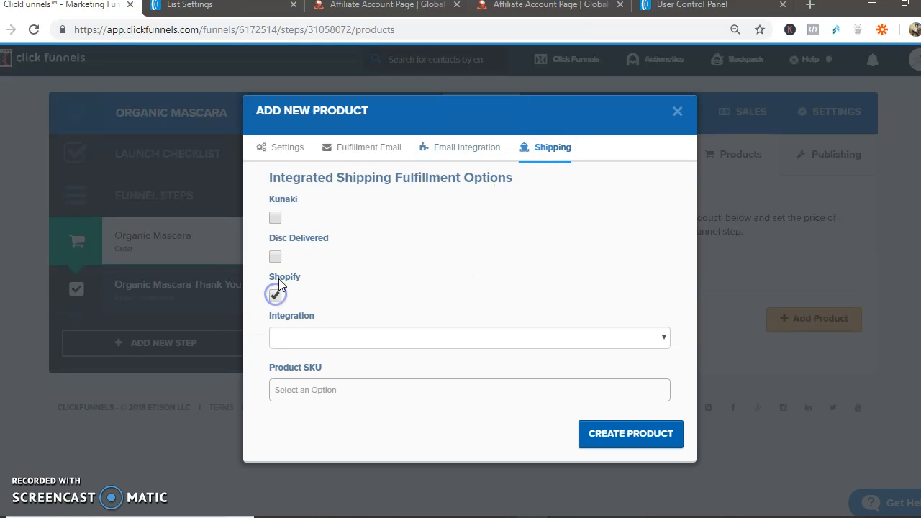
{"action": "left_click", "coordinate": [343, 336]}
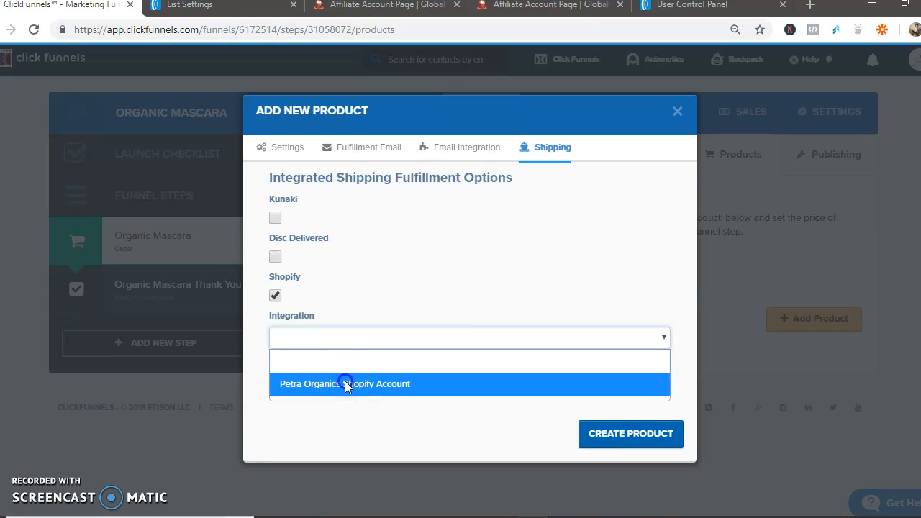
{"action": "left_click", "coordinate": [345, 384]}
{"action": "left_click", "coordinate": [365, 392]}
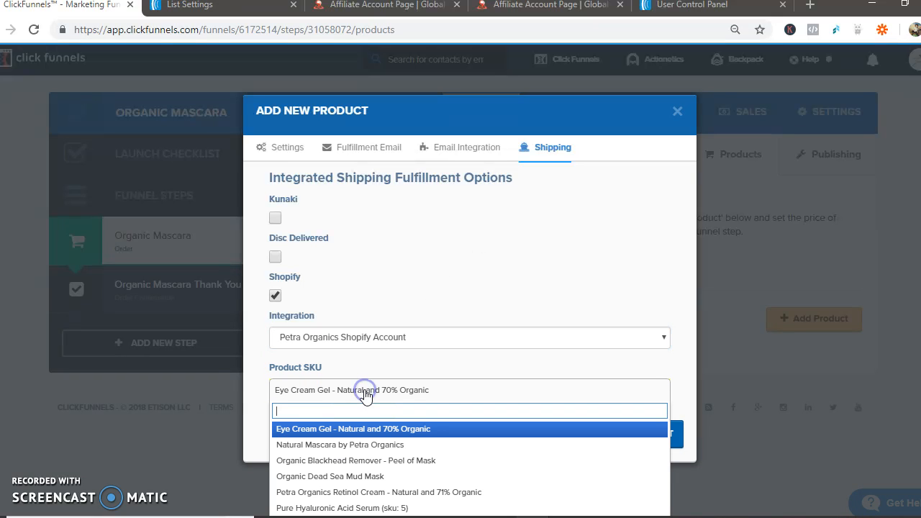
{"action": "left_click", "coordinate": [359, 444]}
{"action": "left_click", "coordinate": [606, 436]}
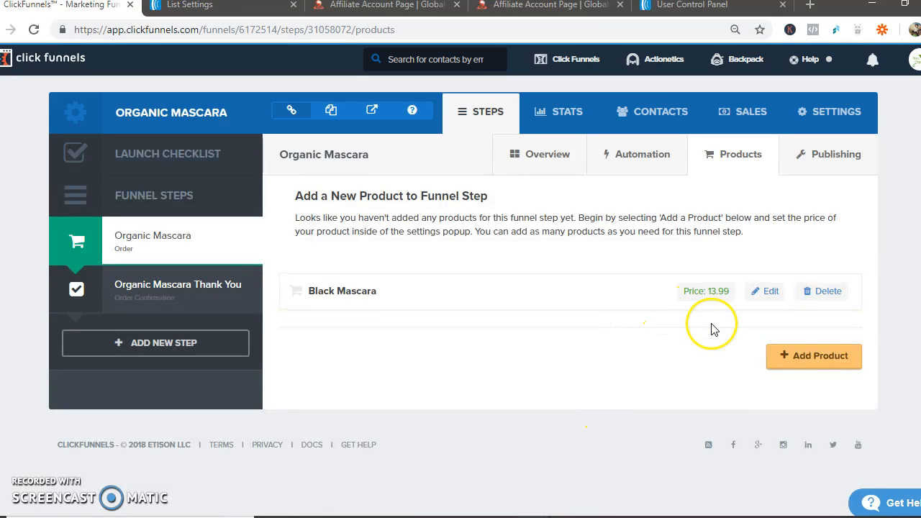
- Add a new product named "Hyaluronic Acid Serum" as the order page bump, billed through Stripe Account-Petra Stripe Account
{"action": "left_click", "coordinate": [812, 360]}
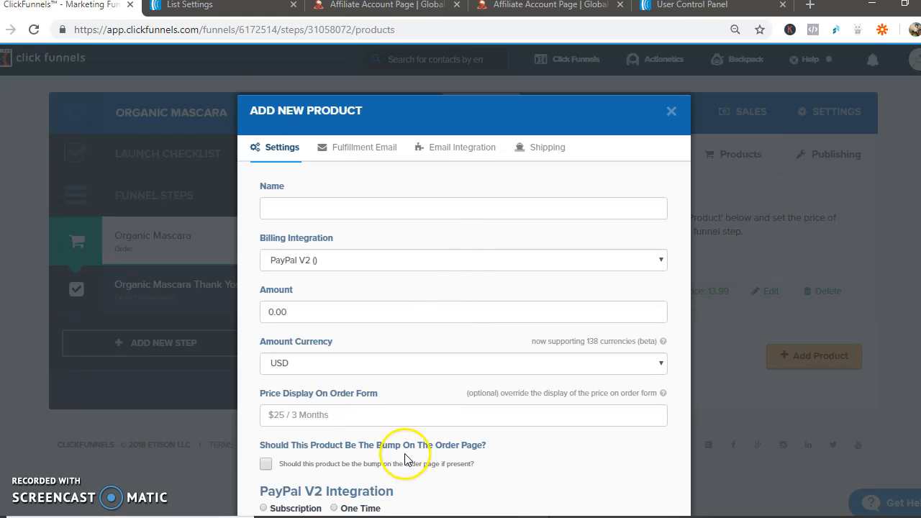
{"action": "left_click", "coordinate": [377, 211]}
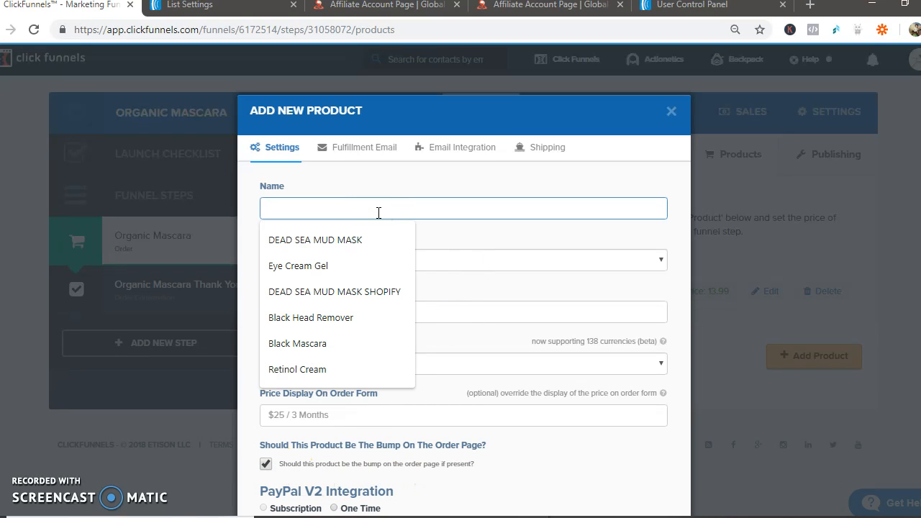
{"action": "type", "text": "Hyaluronic Acid Serum"}
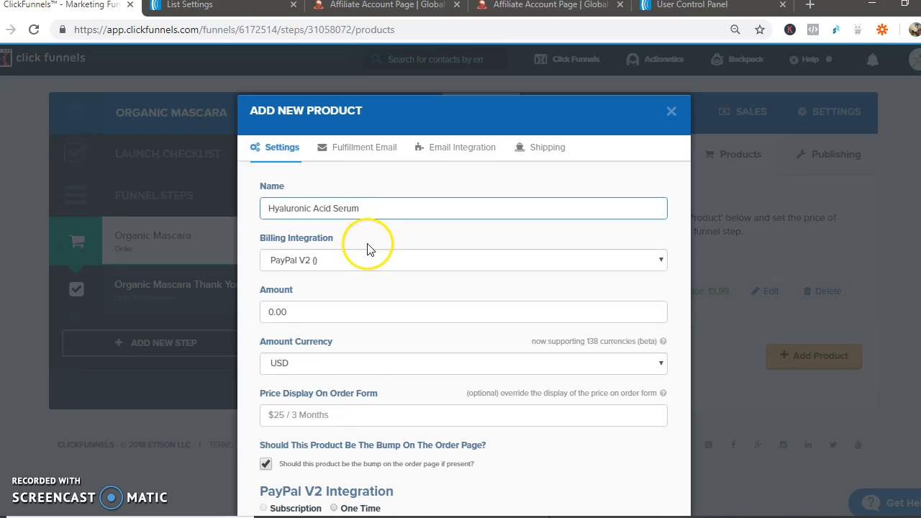
{"action": "left_click", "coordinate": [367, 258]}
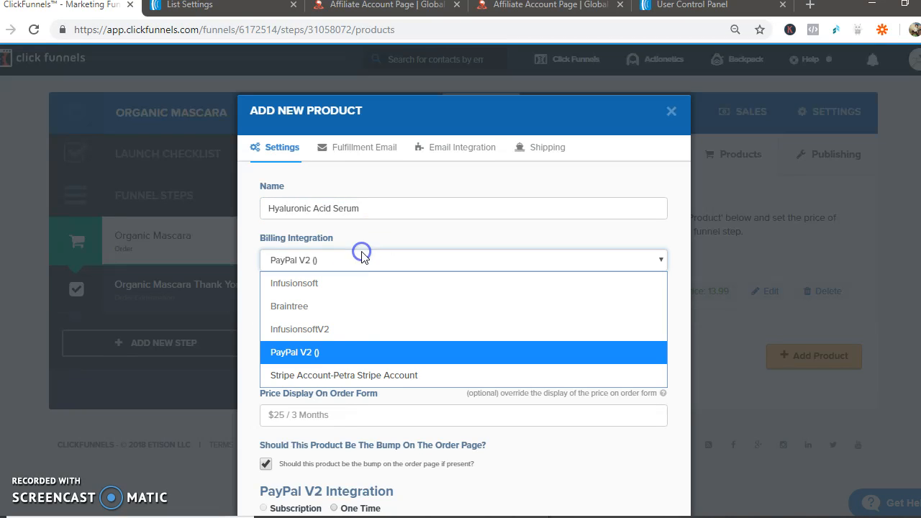
{"action": "left_click", "coordinate": [329, 379]}
- Set the serum's amount and its price display on the order form to 9.99
{"action": "double_click", "coordinate": [263, 311]}
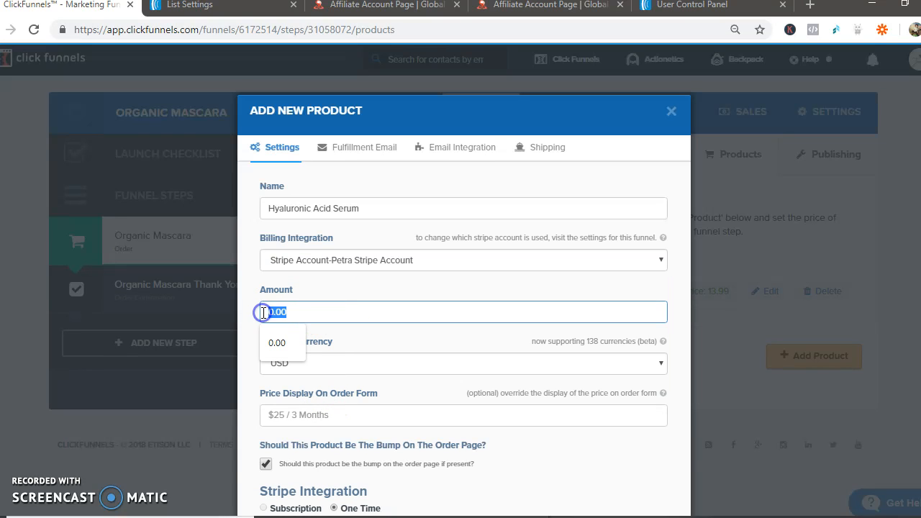
{"action": "type", "text": "9.99"}
{"action": "left_click", "coordinate": [388, 416]}
{"action": "type", "text": "9"}
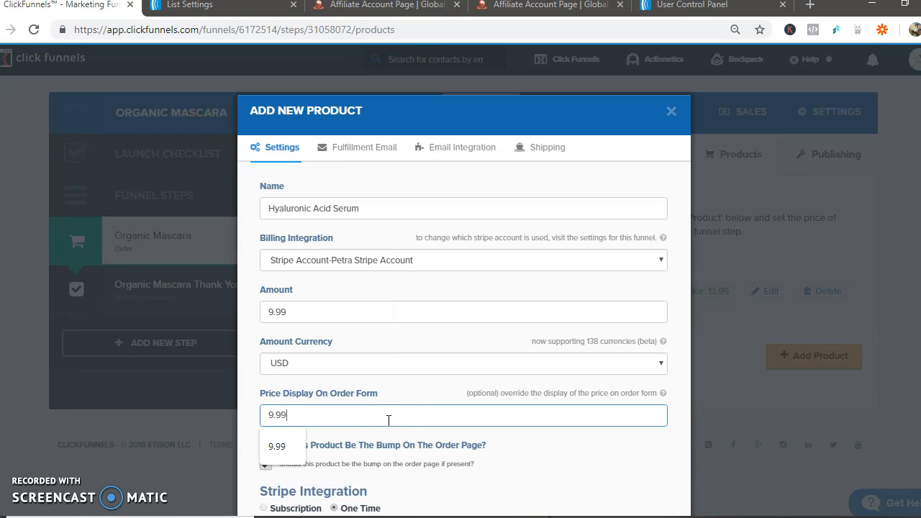
{"action": "type", "text": ".99"}
- Enter "Hyaluronic Acid Serum" as the product description for the customer's card statement
{"action": "scroll", "coordinate": [398, 353], "scroll_direction": "down", "scroll_amount": 2}
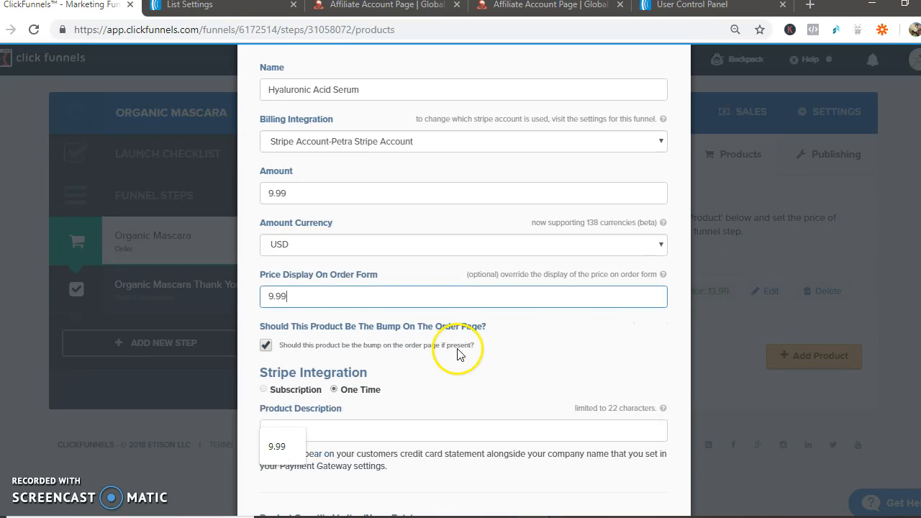
{"action": "left_click", "coordinate": [400, 368]}
{"action": "left_click", "coordinate": [388, 426]}
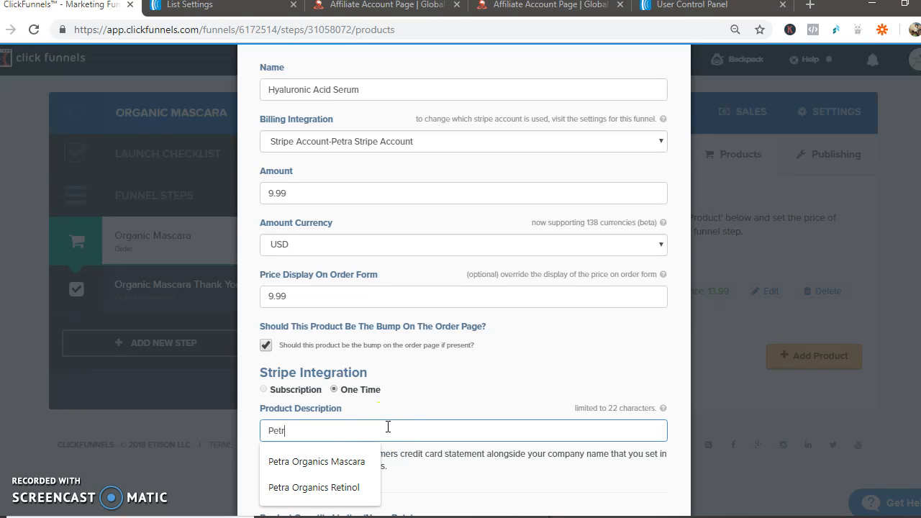
{"action": "key", "text": "BackSpace"}
{"action": "key", "text": "BackSpace"}
{"action": "key", "text": "BackSpace"}
{"action": "key", "text": "BackSpace"}
{"action": "key", "text": "BackSpace"}
{"action": "key", "text": "BackSpace"}
{"action": "key", "text": "BackSpace"}
{"action": "key", "text": "BackSpace"}
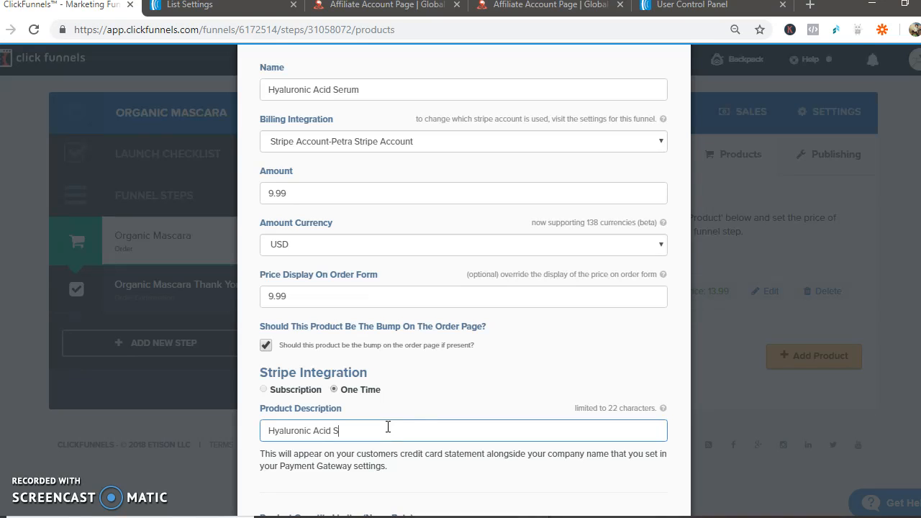
- Choose the existing "Thank You" page for the serum's fulfillment email
{"action": "scroll", "coordinate": [882, 303], "scroll_direction": "down", "scroll_amount": 3}
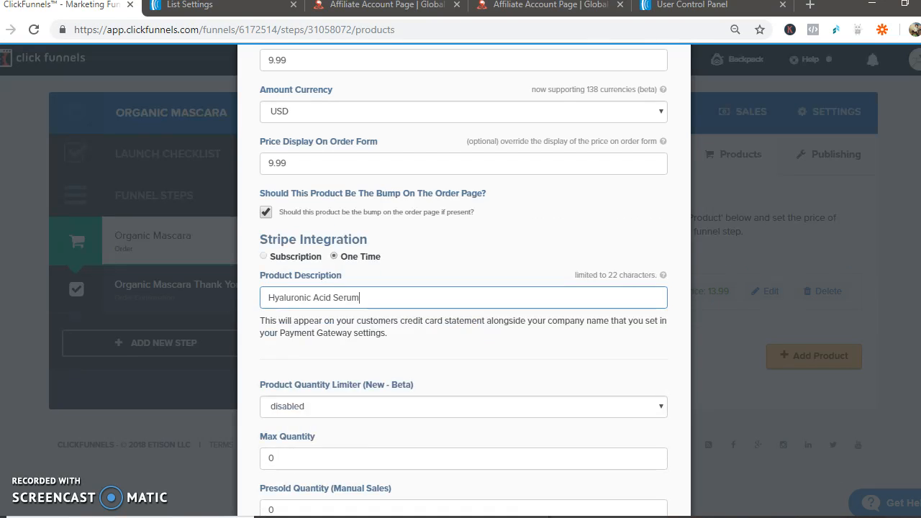
{"action": "scroll", "coordinate": [464, 230], "scroll_direction": "up", "scroll_amount": 4}
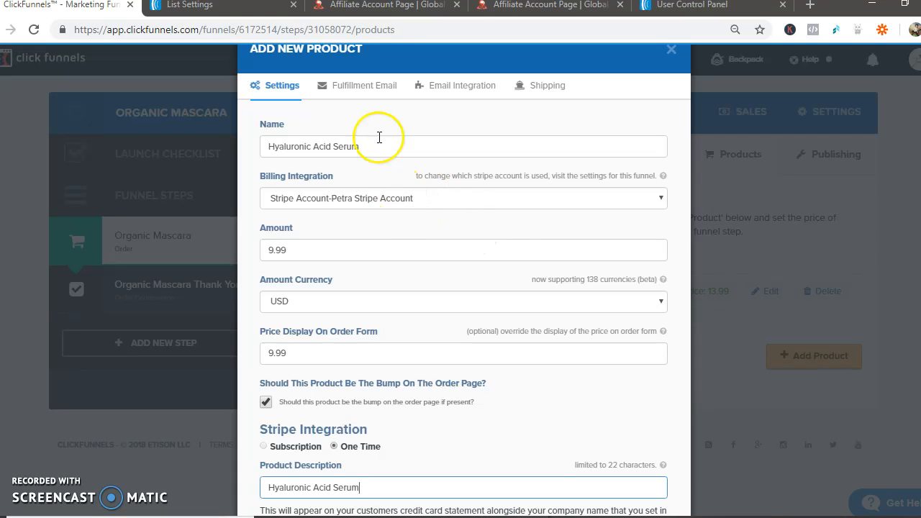
{"action": "left_click", "coordinate": [351, 85]}
{"action": "left_click", "coordinate": [376, 389]}
{"action": "left_click", "coordinate": [362, 450]}
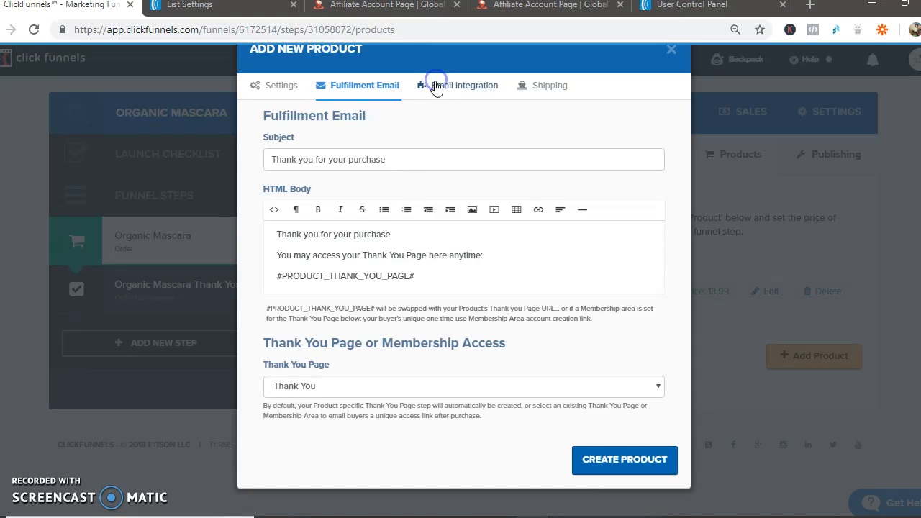
- Set the serum's email integration to Aweber with Integrate Existing Form and the Ebook subscriptions list
{"action": "left_click", "coordinate": [437, 86]}
{"action": "left_click", "coordinate": [387, 220]}
{"action": "left_click", "coordinate": [369, 285]}
{"action": "left_click", "coordinate": [381, 303]}
{"action": "left_click", "coordinate": [365, 347]}
{"action": "left_click", "coordinate": [367, 355]}
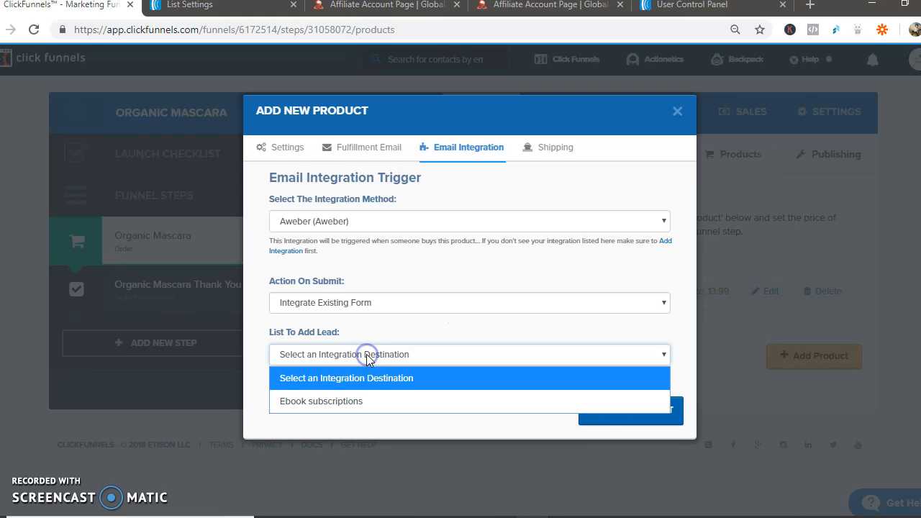
{"action": "left_click", "coordinate": [352, 402]}
- Enable Shopify shipping through Petra Organics Shopify Account with the SKU "Pure Hyaluronic Acid Serum (sku: 5)", and create the product
{"action": "left_click", "coordinate": [558, 153]}
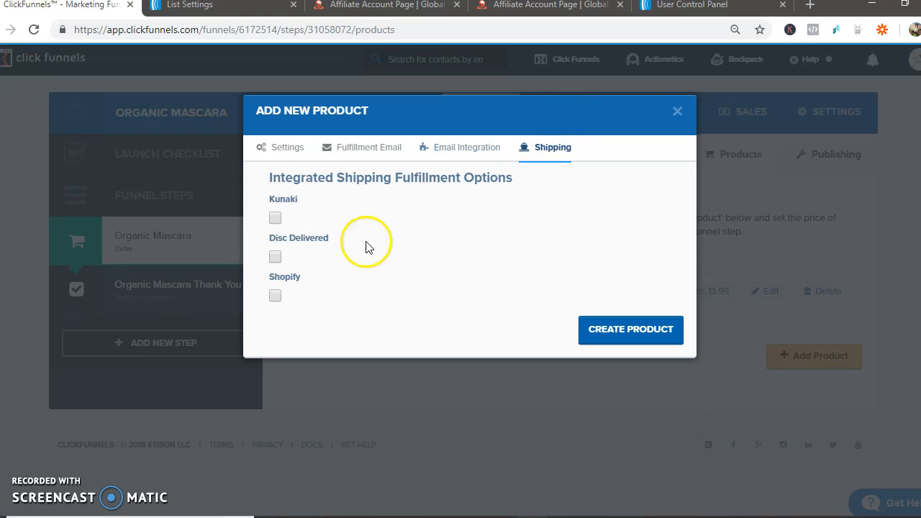
{"action": "left_click", "coordinate": [275, 294]}
{"action": "left_click", "coordinate": [504, 338]}
{"action": "left_click", "coordinate": [429, 386]}
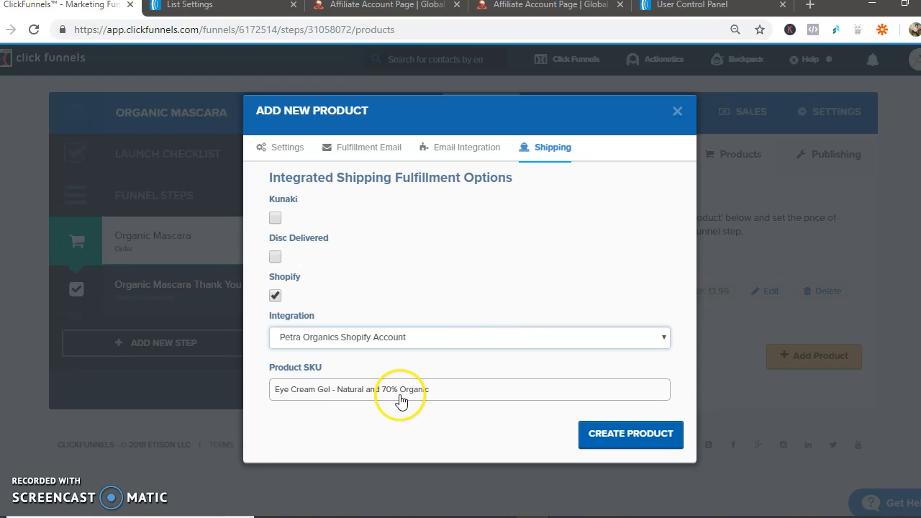
{"action": "left_click", "coordinate": [397, 395]}
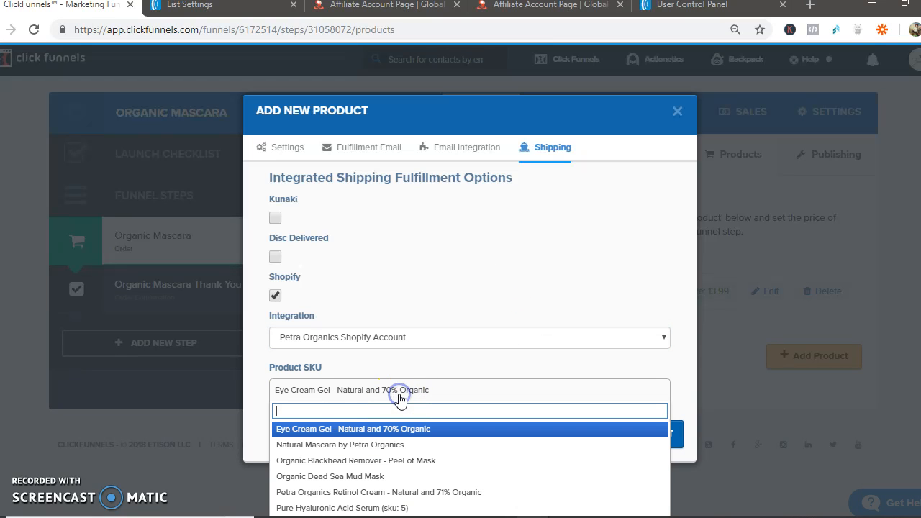
{"action": "left_click", "coordinate": [370, 507]}
{"action": "left_click", "coordinate": [625, 451]}
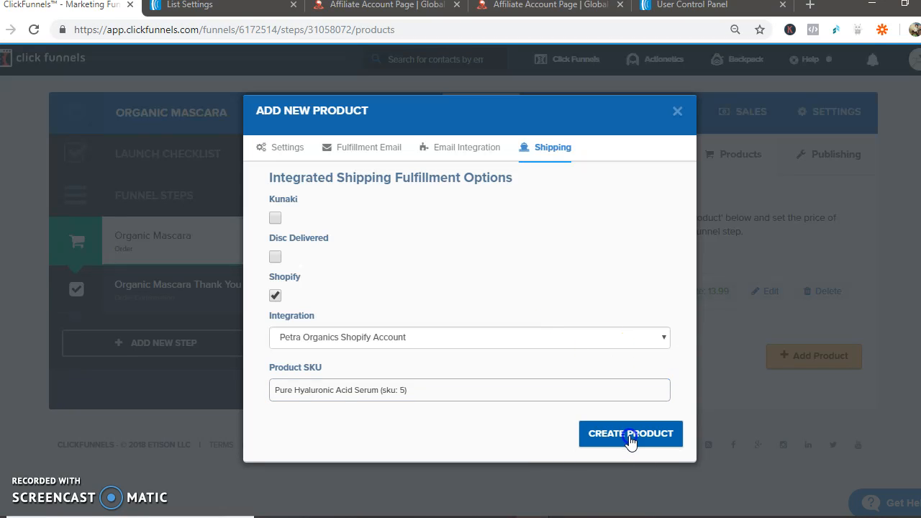
{"action": "left_click", "coordinate": [630, 439]}
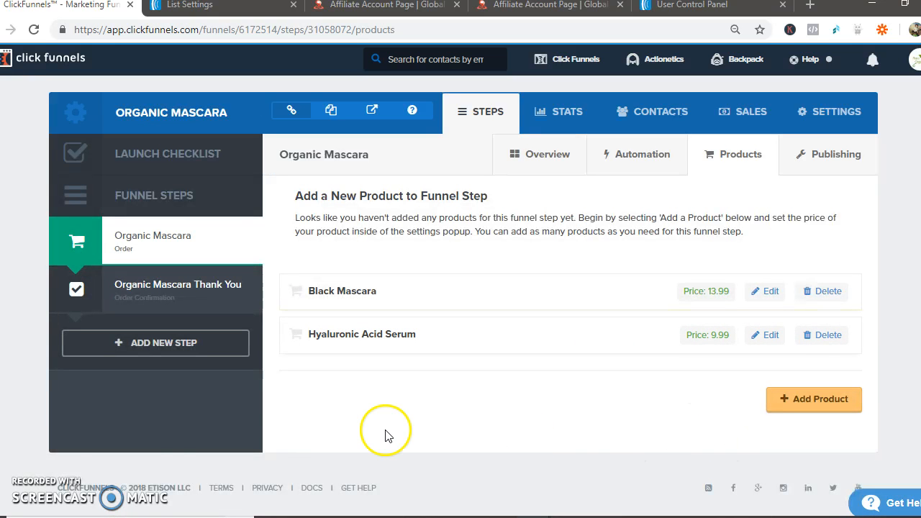